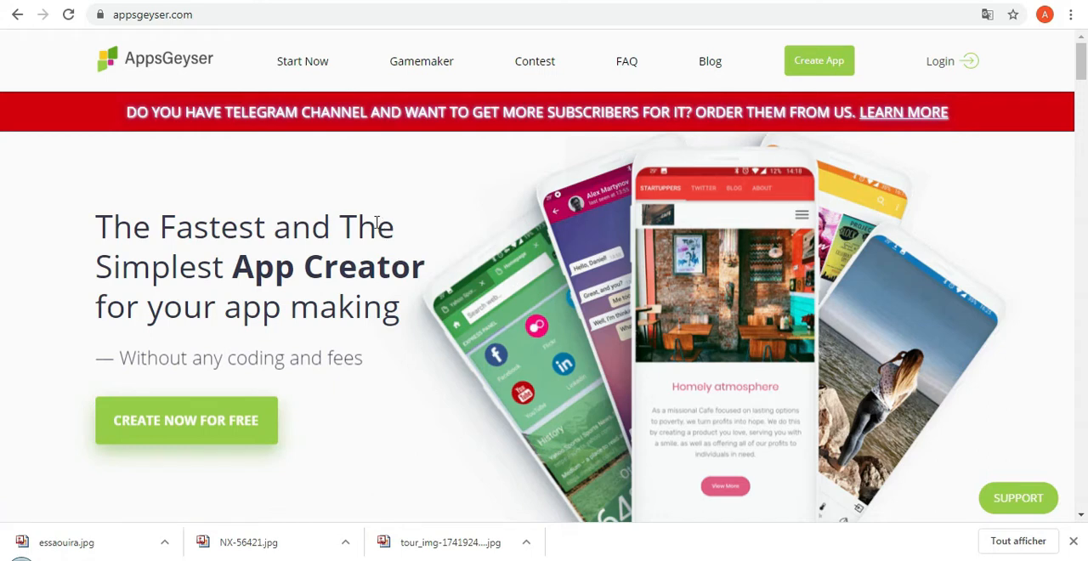
# Sign in to AppsGeyser with the Google account.
pyautogui.moveTo(203, 14); pyautogui.dragTo(112, 19)
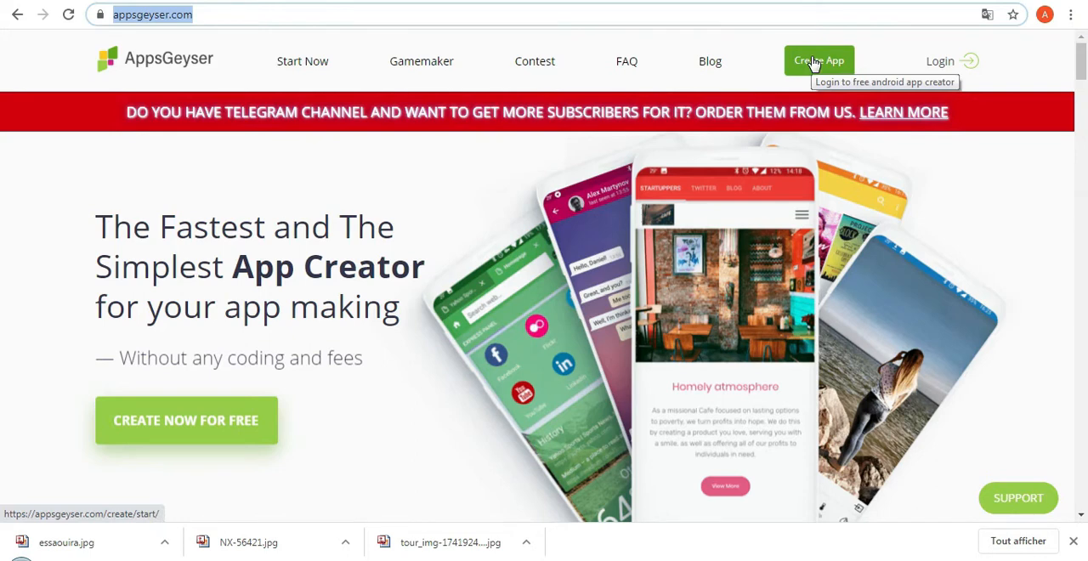
pyautogui.click(937, 62)
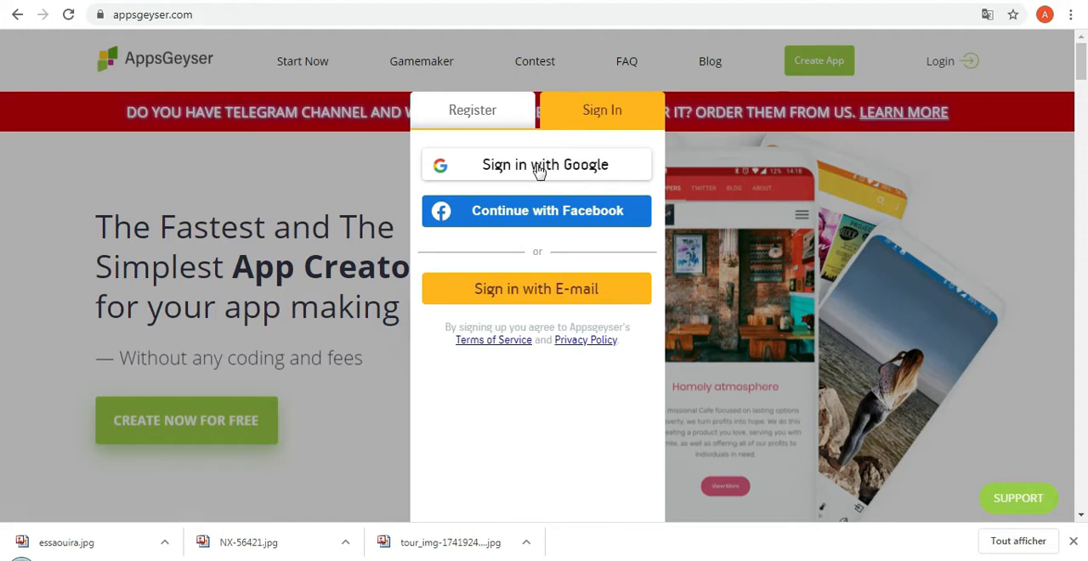
pyautogui.click(495, 118)
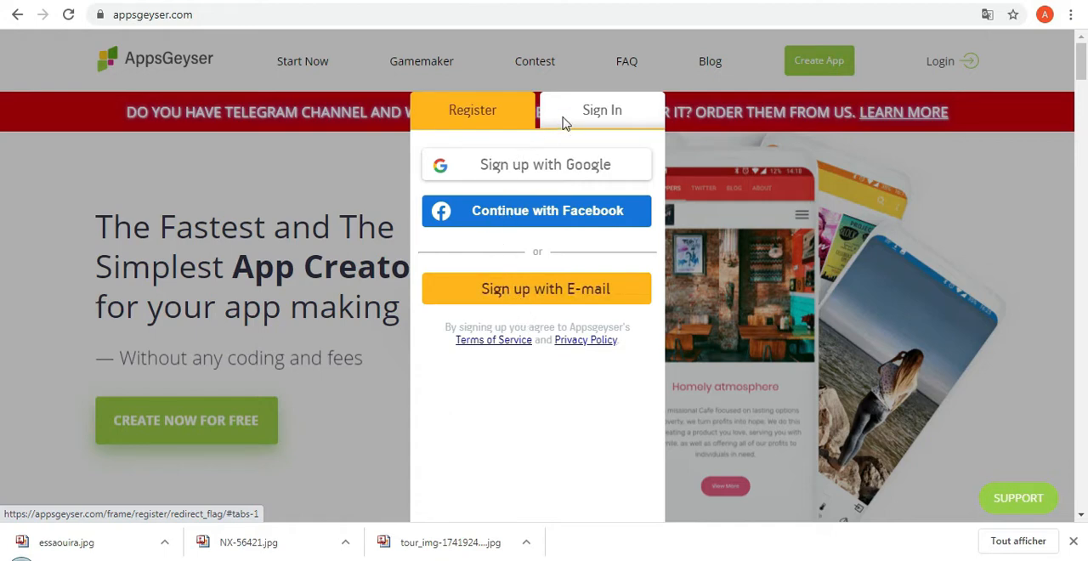
pyautogui.click(597, 113)
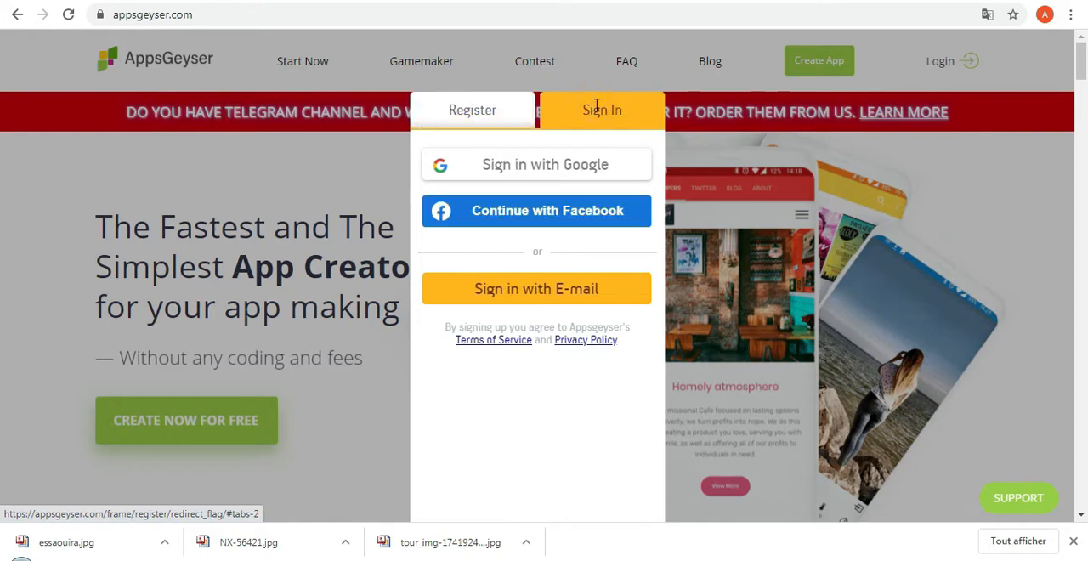
pyautogui.click(553, 167)
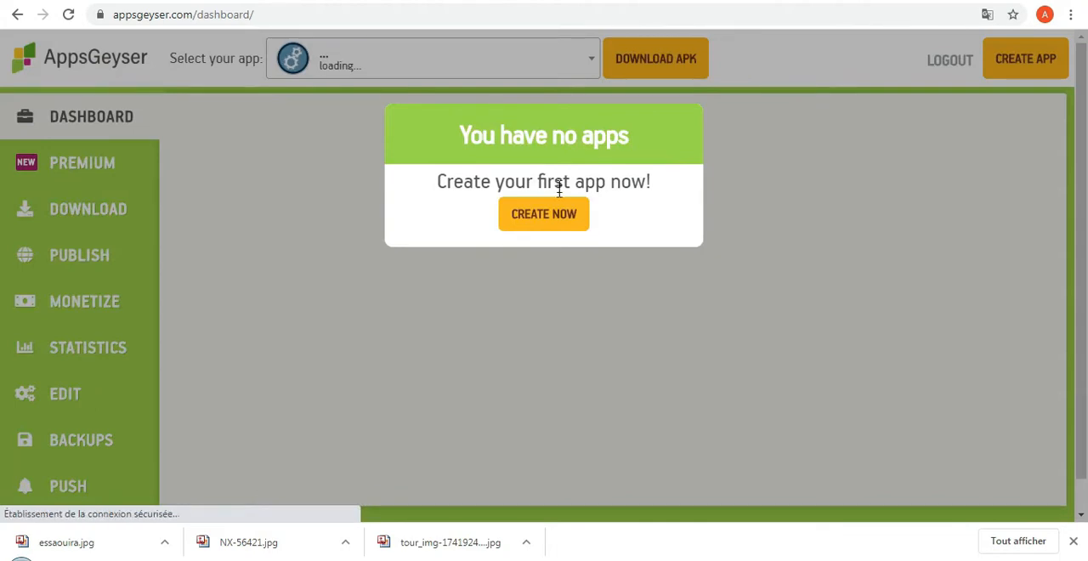
# Start creating a first app and choose the app-to-earn option for independent developers.
pyautogui.click(528, 204)
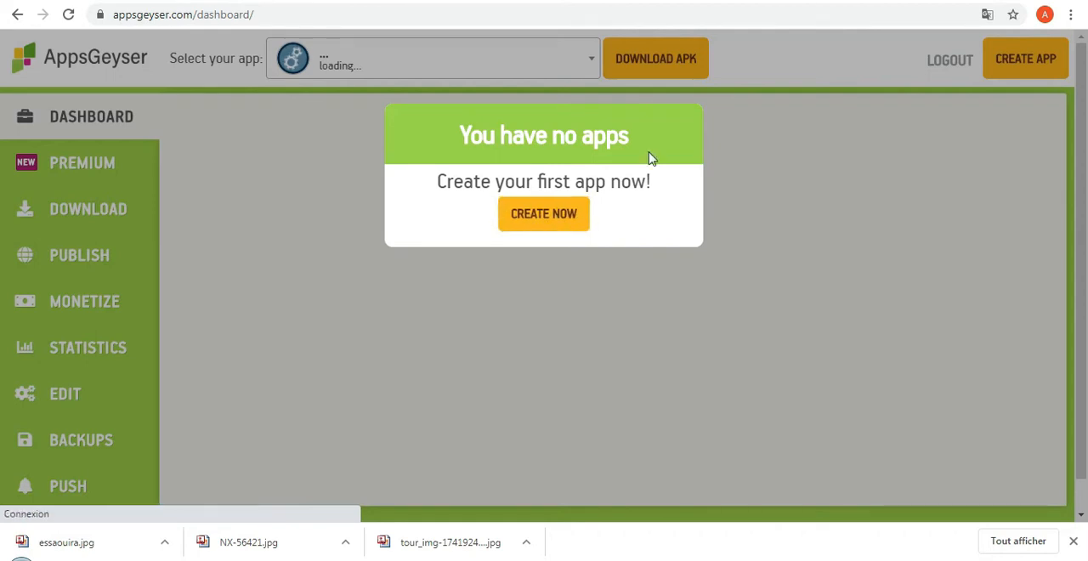
pyautogui.click(527, 219)
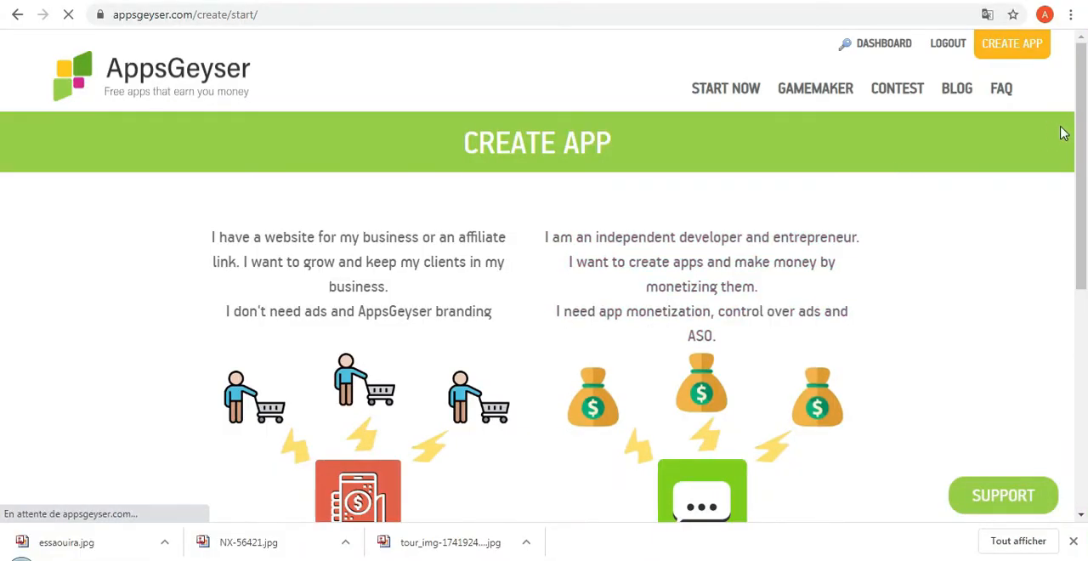
pyautogui.scroll(-2, 2, 170)
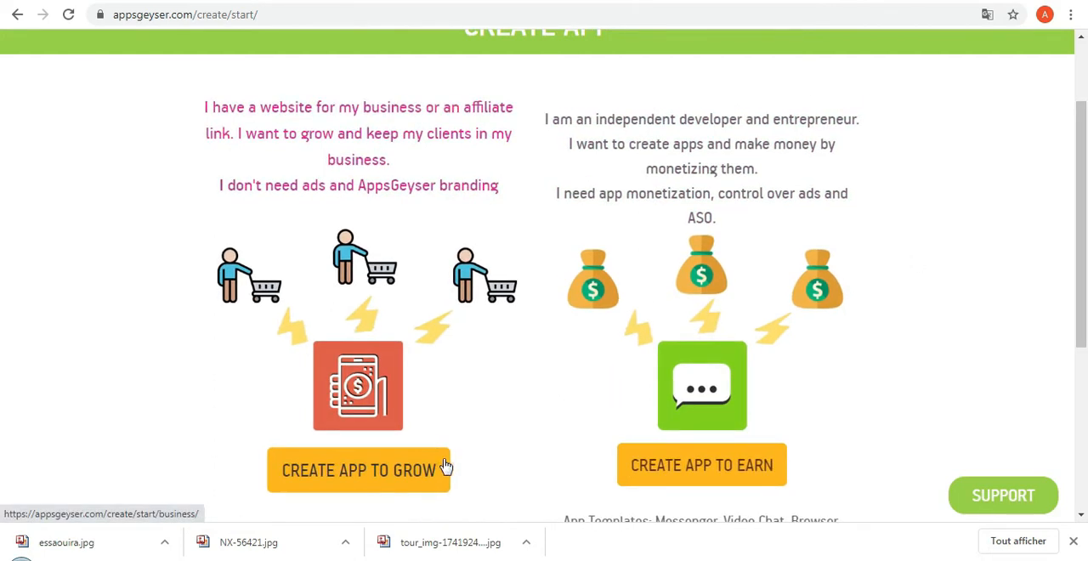
pyautogui.click(695, 477)
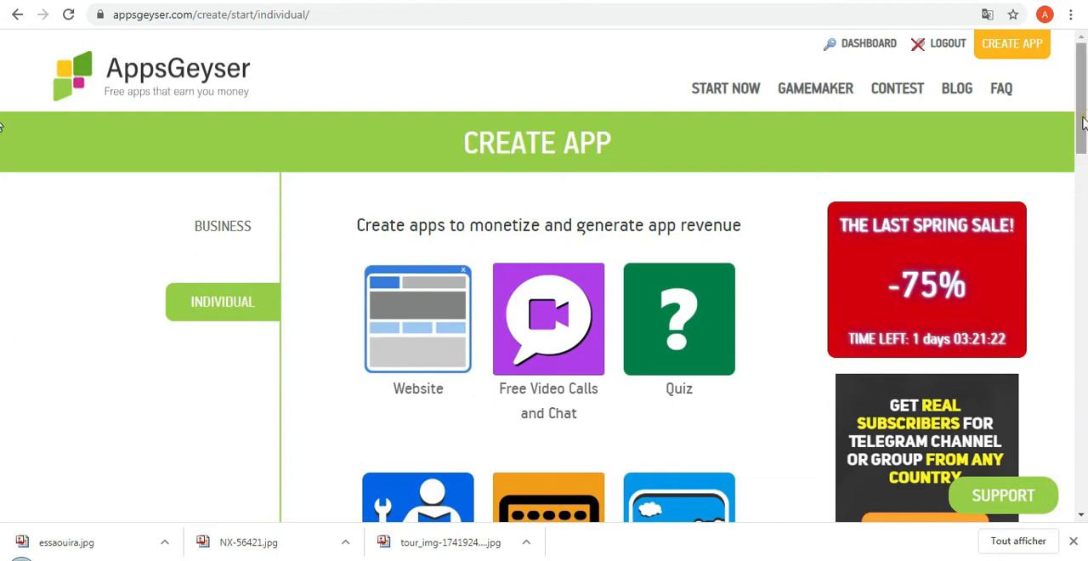
# Find the 15 Game puzzle template among the individual app templates and open its creation form.
pyautogui.moveTo(1082, 127); pyautogui.dragTo(1082, 181)
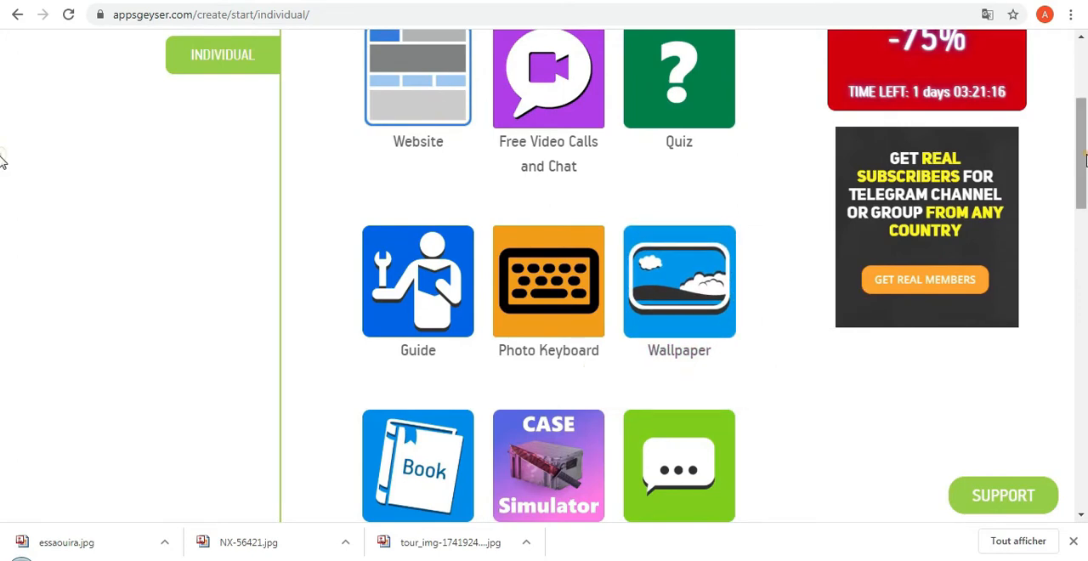
pyautogui.moveTo(1082, 182); pyautogui.dragTo(1086, 210)
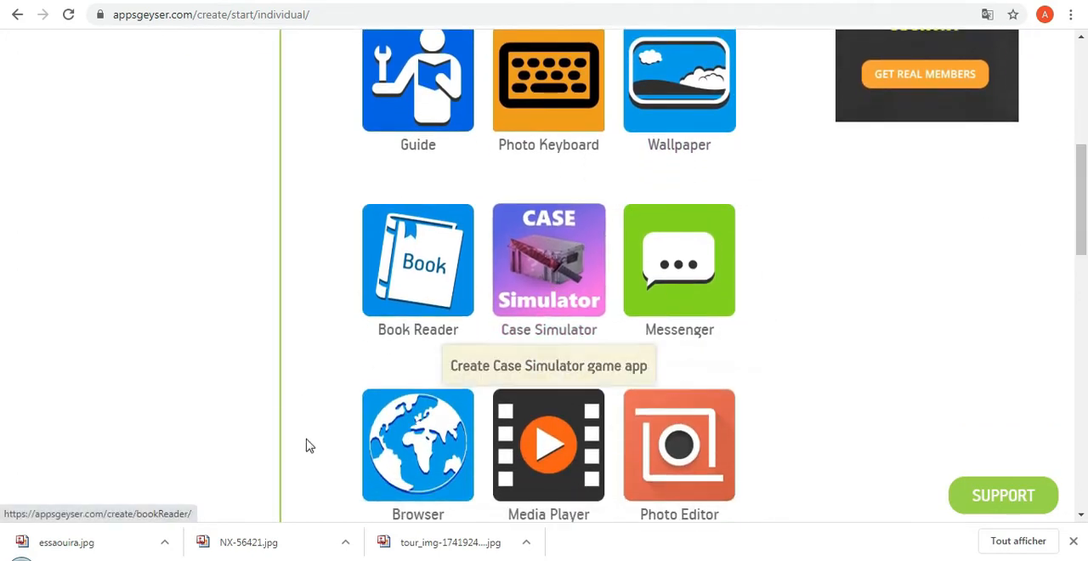
pyautogui.moveTo(1081, 209); pyautogui.dragTo(1083, 417)
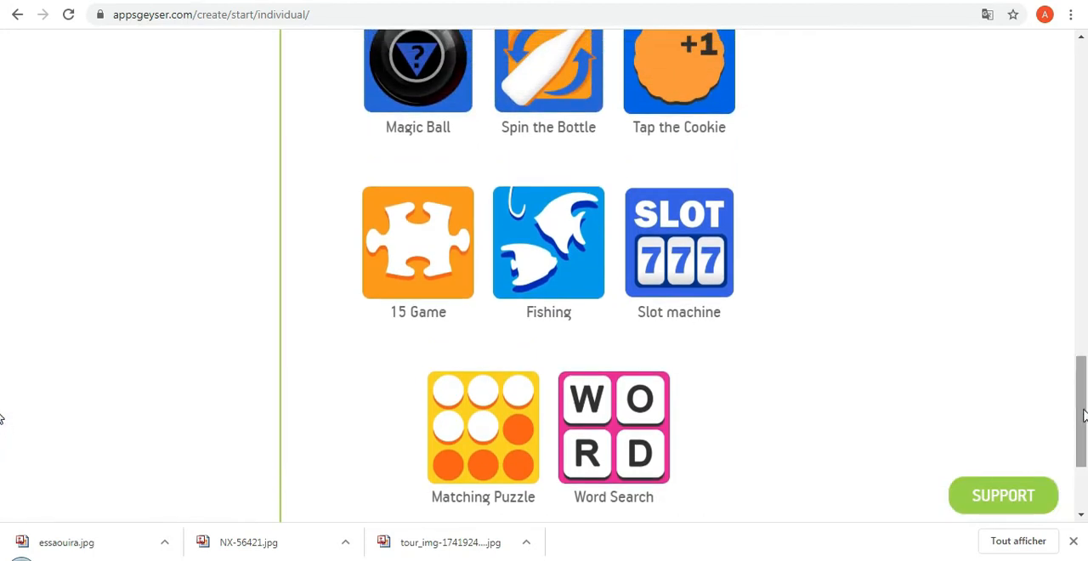
pyautogui.click(410, 244)
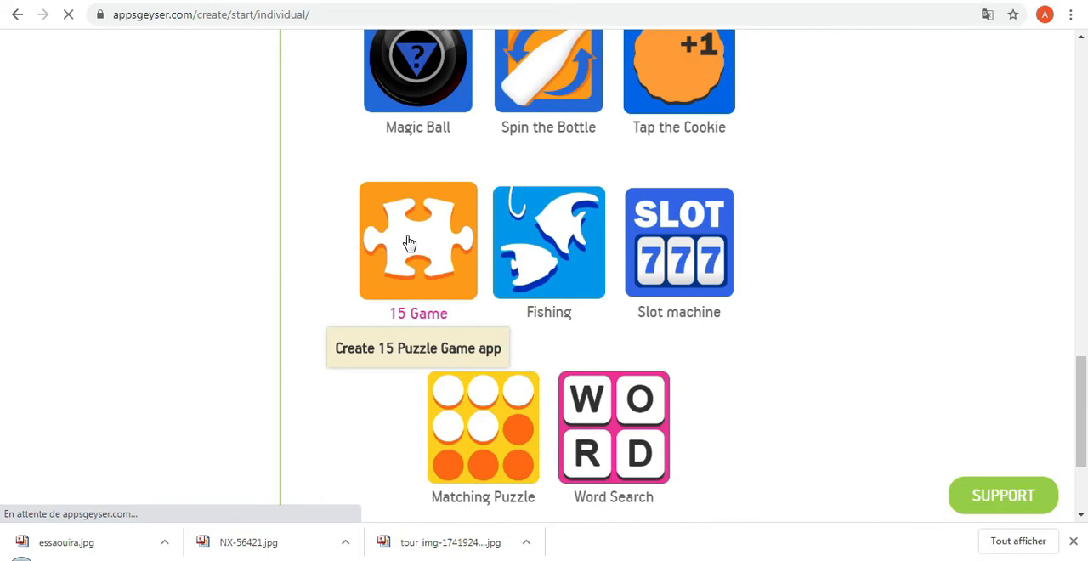
pyautogui.click(449, 264)
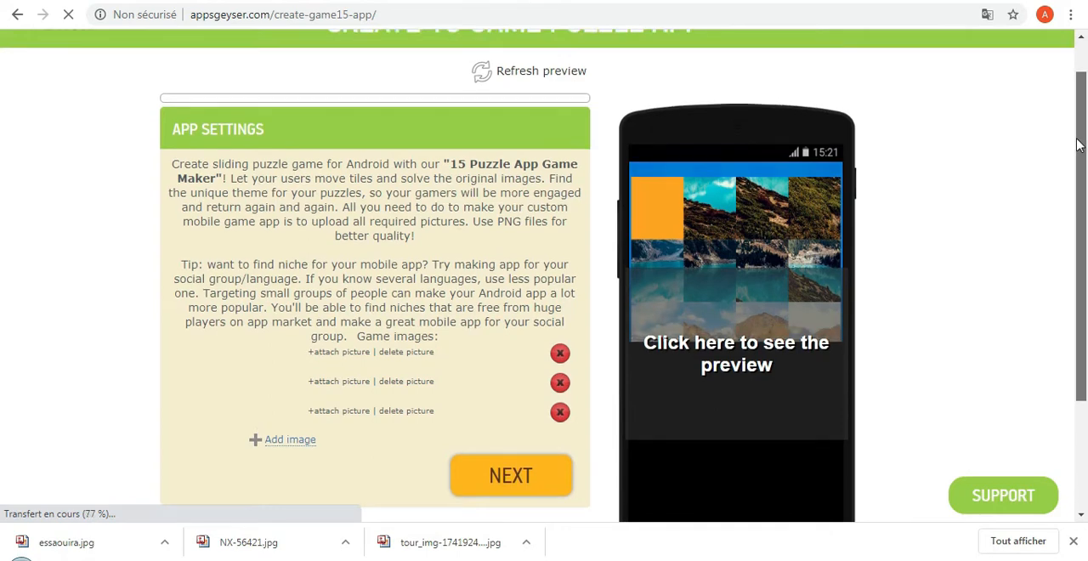
# Attach NX-56421.jpg as the first game image, extending the square crop to the picture's full height.
pyautogui.moveTo(1077, 145); pyautogui.dragTo(1081, 153)
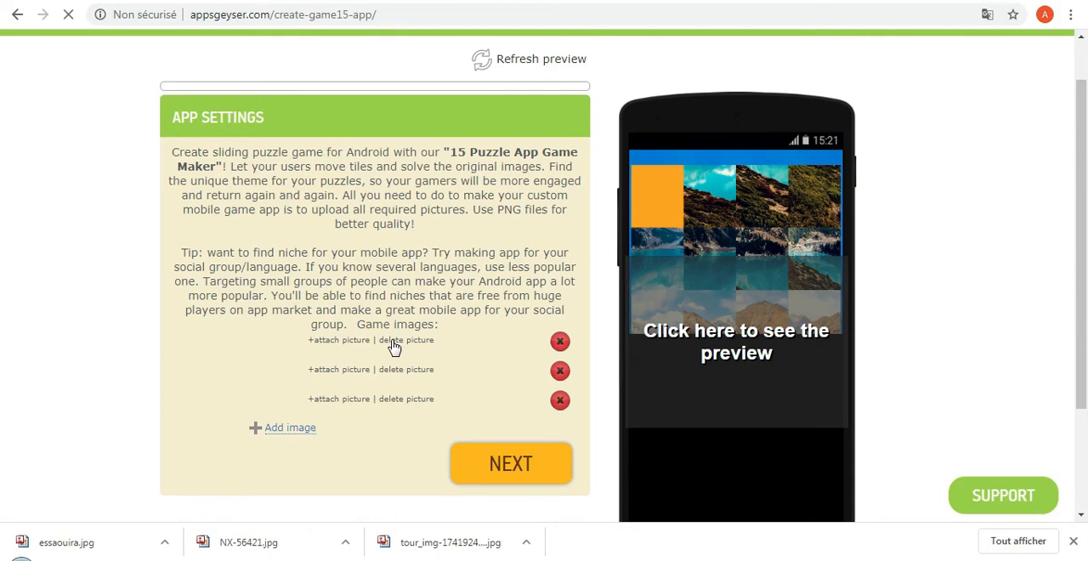
pyautogui.click(346, 340)
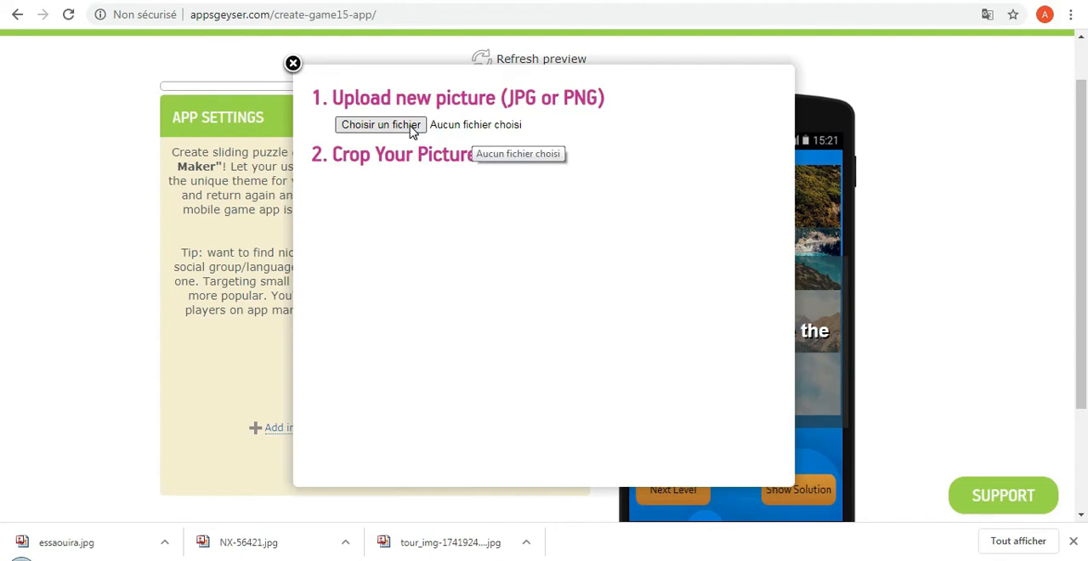
pyautogui.click(411, 128)
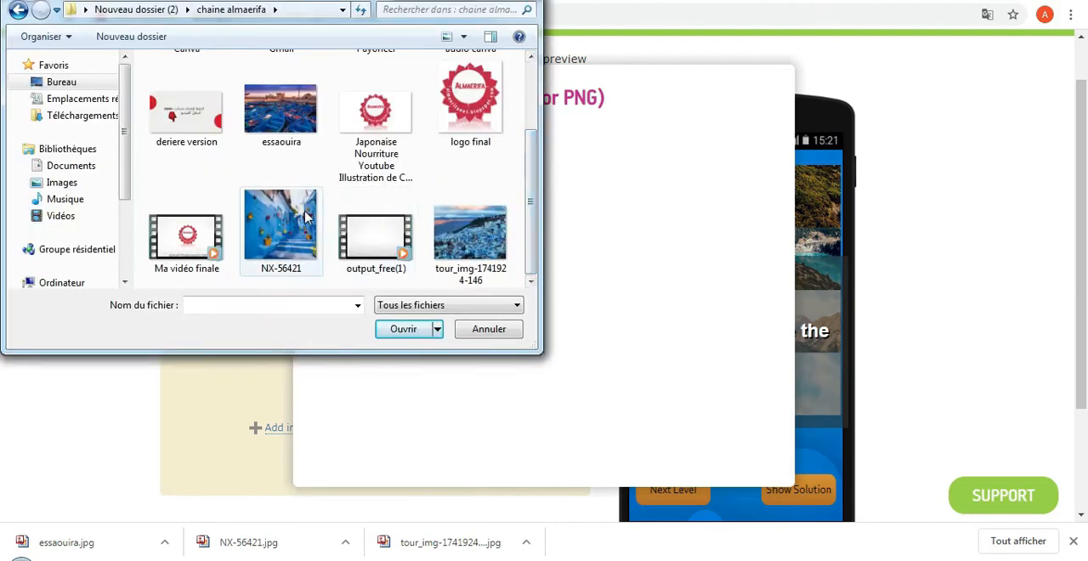
pyautogui.doubleClick(306, 217)
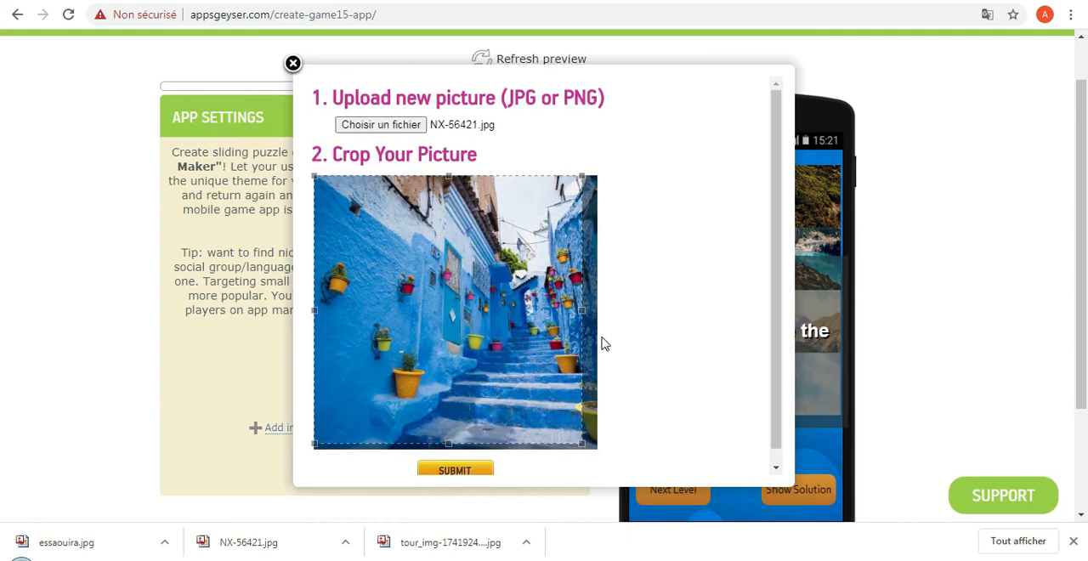
pyautogui.moveTo(580, 440); pyautogui.dragTo(603, 449)
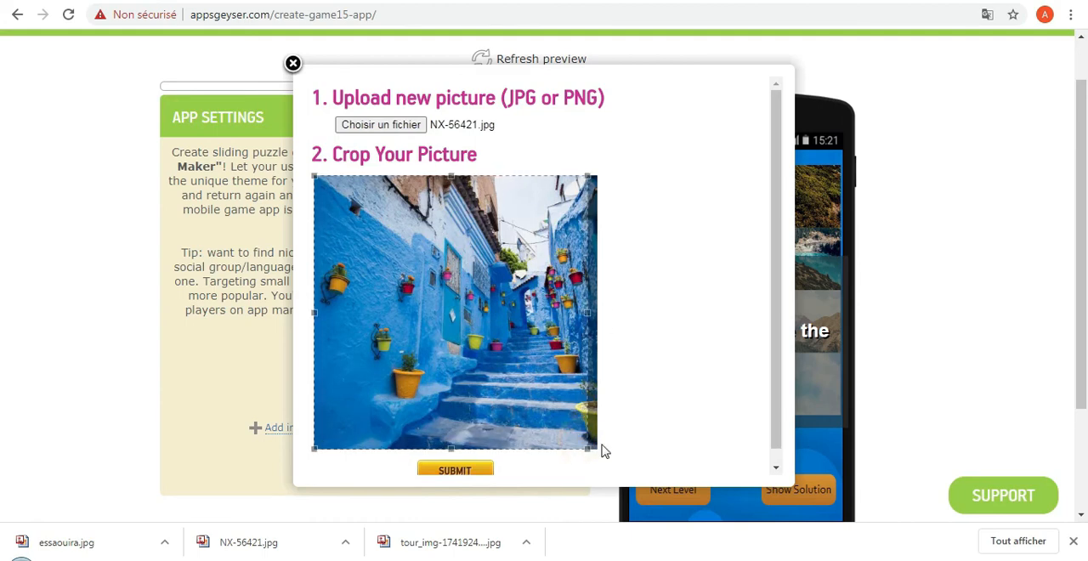
pyautogui.moveTo(554, 408); pyautogui.dragTo(562, 408)
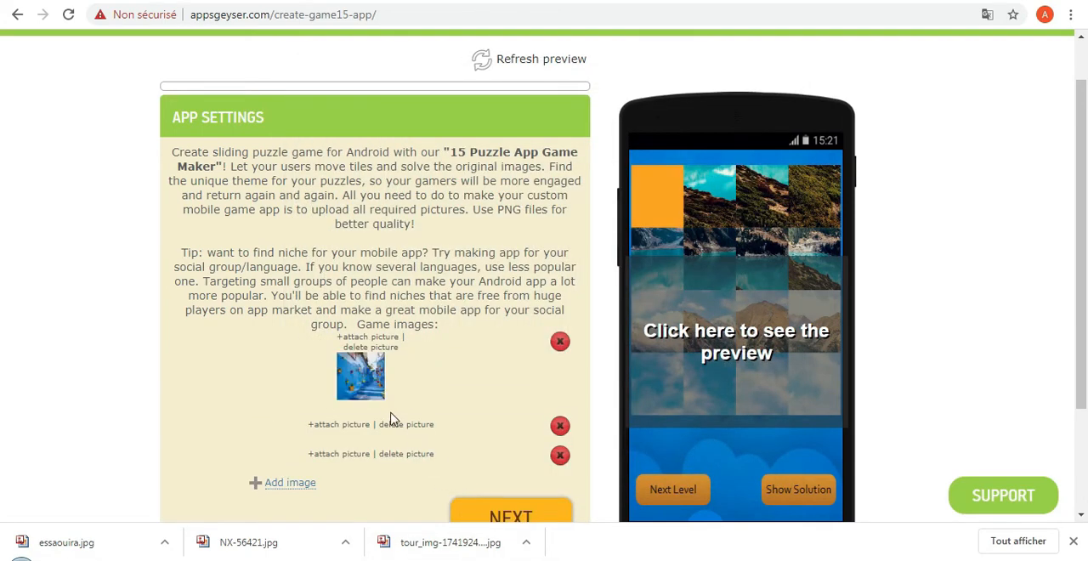
# Attach tour_img-1741924-146.jpg as the second game image, extending the square crop to the picture's full height.
pyautogui.click(349, 425)
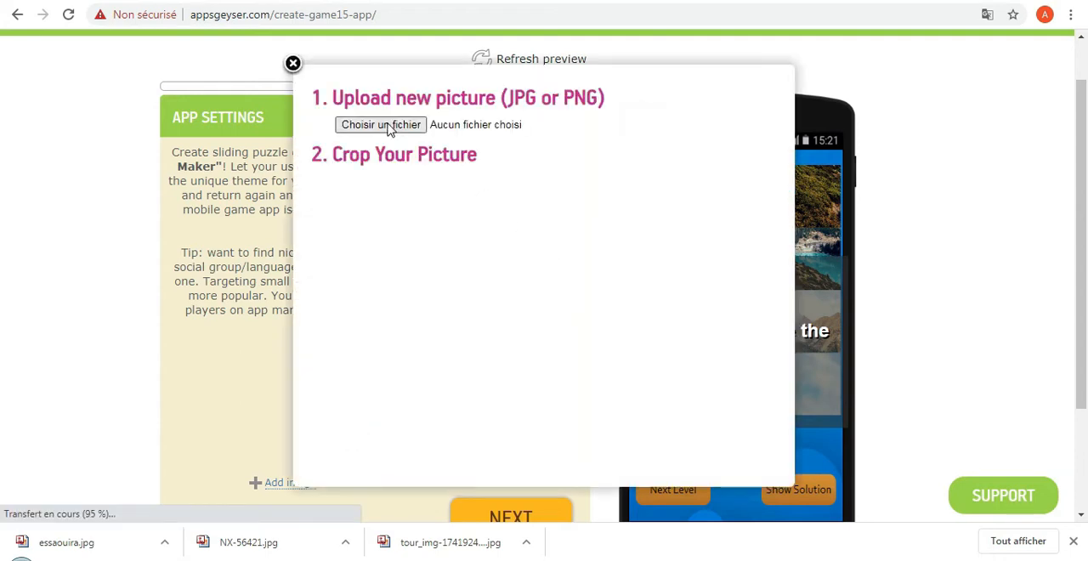
pyautogui.click(391, 127)
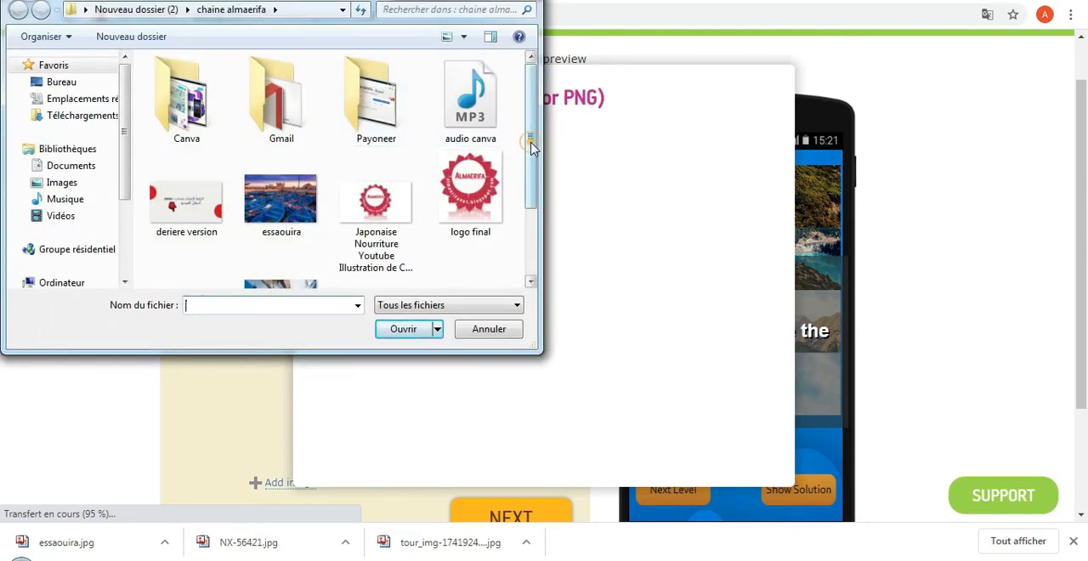
pyautogui.moveTo(532, 146); pyautogui.dragTo(532, 214)
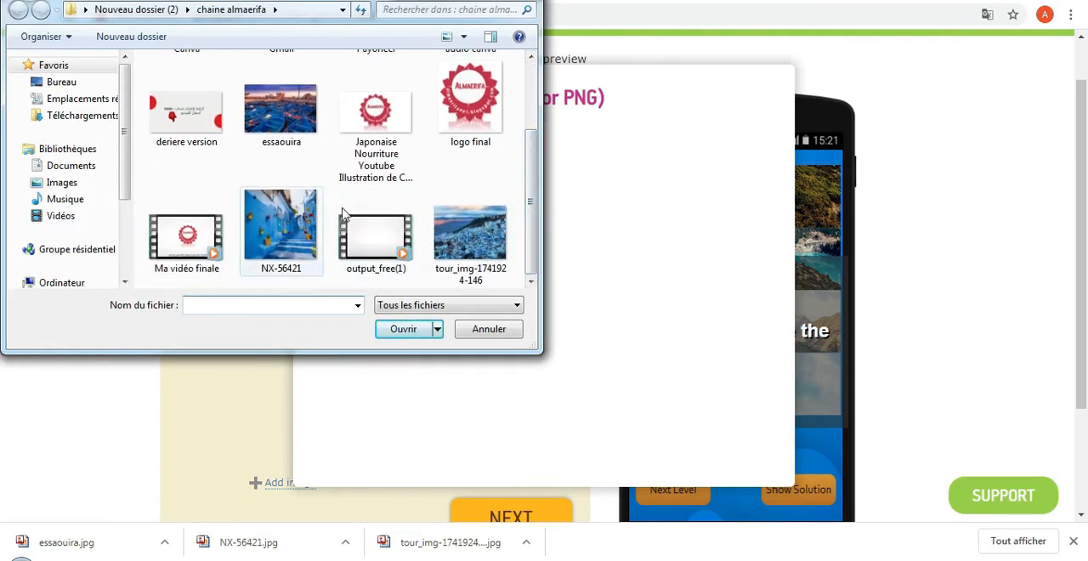
pyautogui.doubleClick(467, 222)
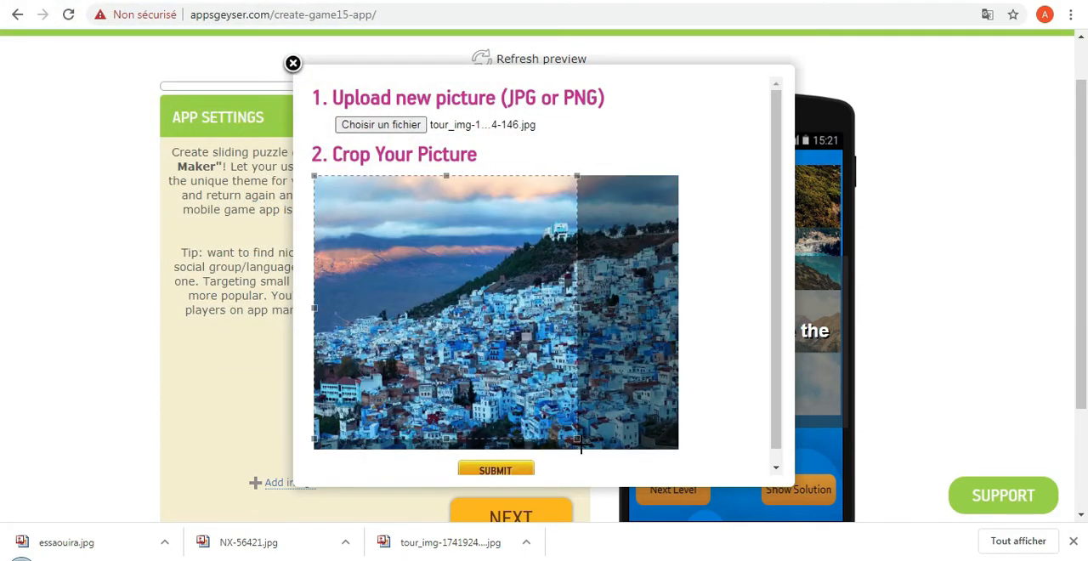
pyautogui.moveTo(573, 435); pyautogui.dragTo(583, 444)
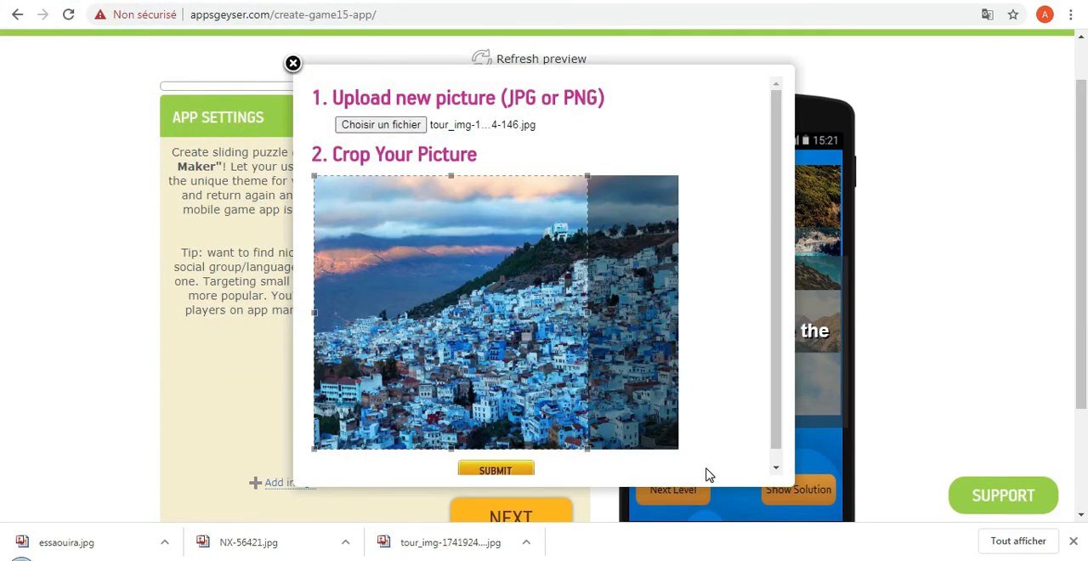
pyautogui.click(526, 473)
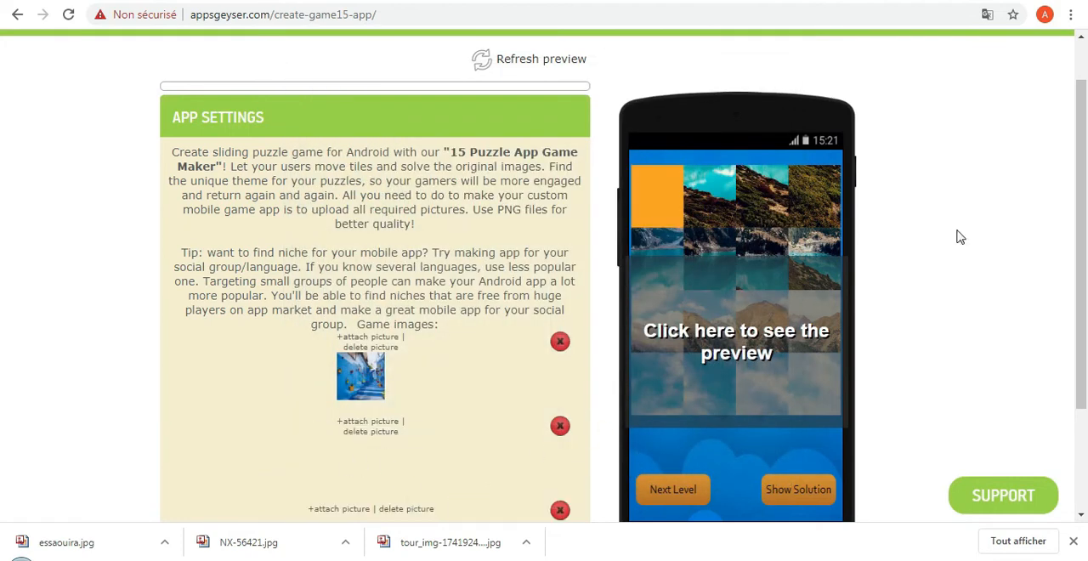
# Attach essaouira.jpg as the third game image and submit its crop.
pyautogui.moveTo(1079, 183); pyautogui.dragTo(1080, 243)
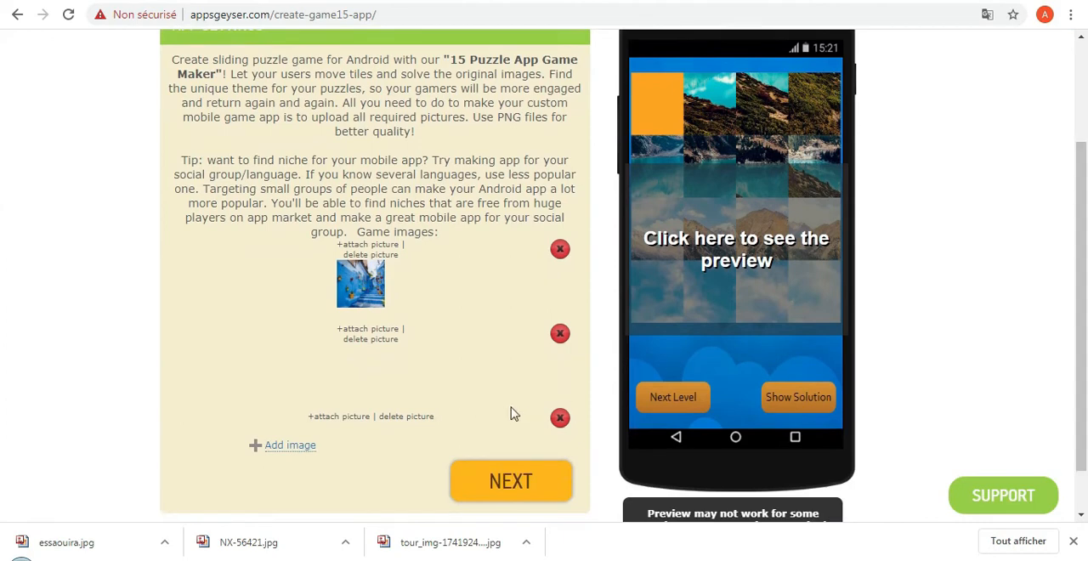
pyautogui.click(340, 416)
pyautogui.click(367, 128)
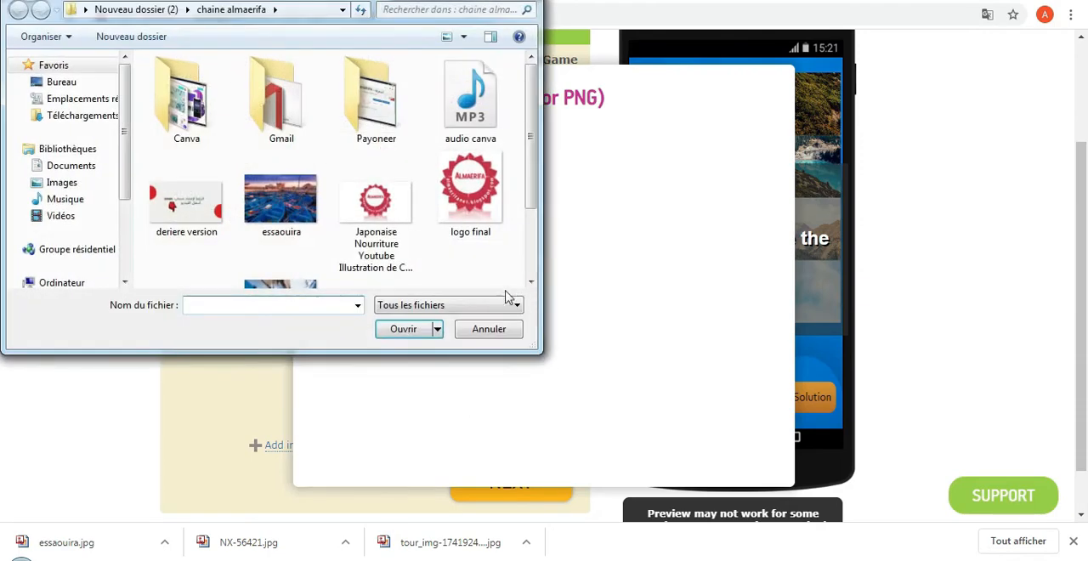
pyautogui.moveTo(530, 170); pyautogui.dragTo(531, 236)
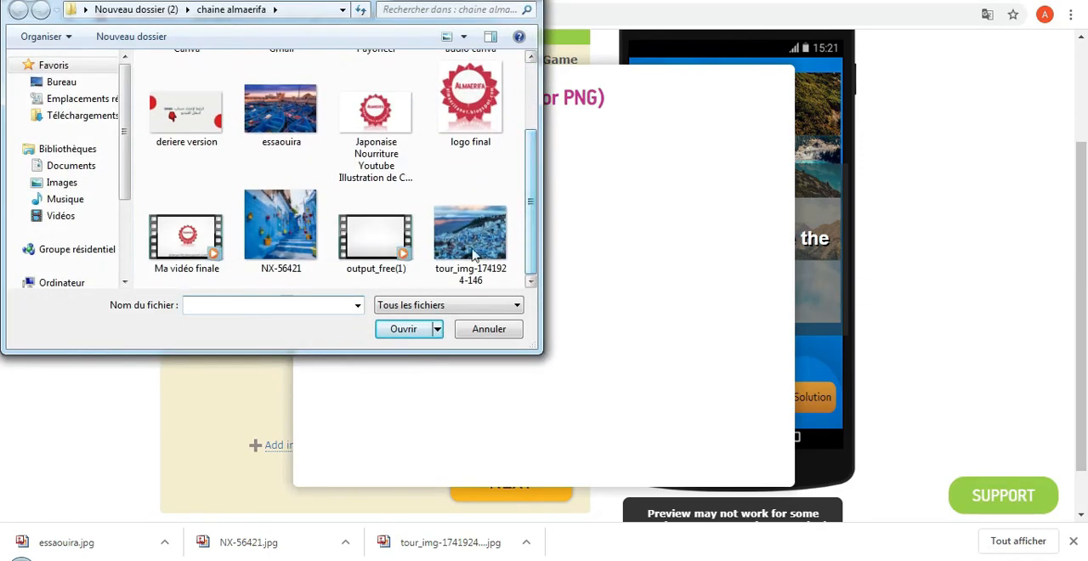
pyautogui.doubleClick(286, 123)
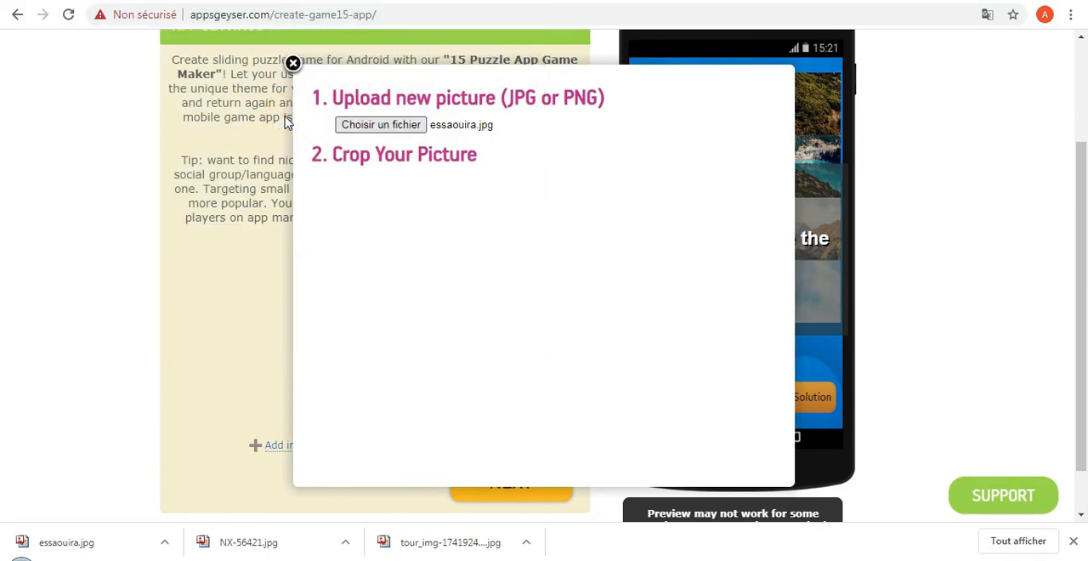
pyautogui.moveTo(416, 279)
pyautogui.mouseDown()
pyautogui.moveTo(485, 281)
pyautogui.moveTo(416, 272)
pyautogui.mouseUp()
pyautogui.click(420, 341)
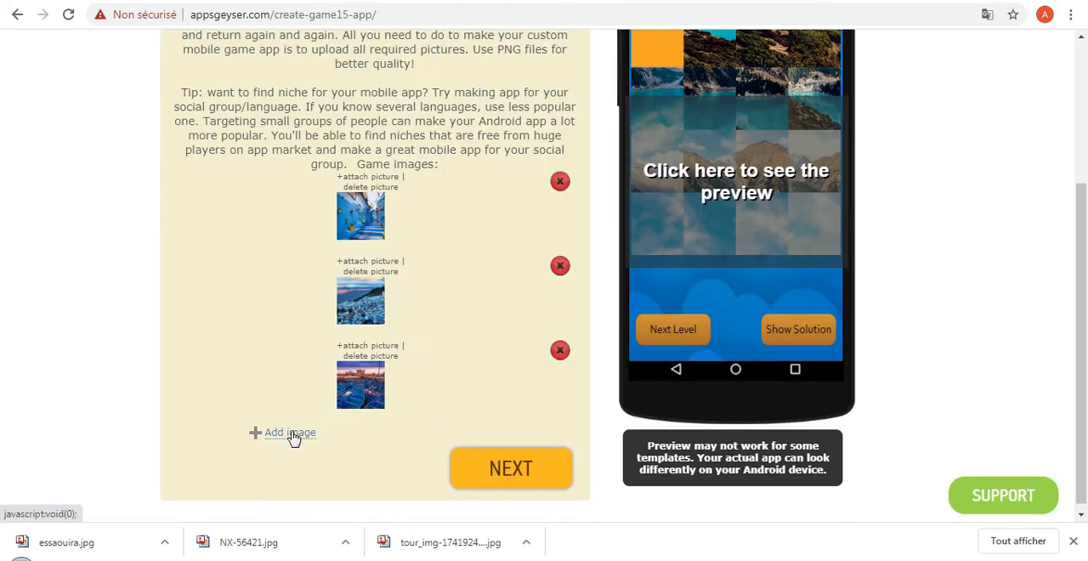
# Accept the three game images and name the app "Maroc Puzzle", continuing to the icon settings.
pyautogui.click(533, 470)
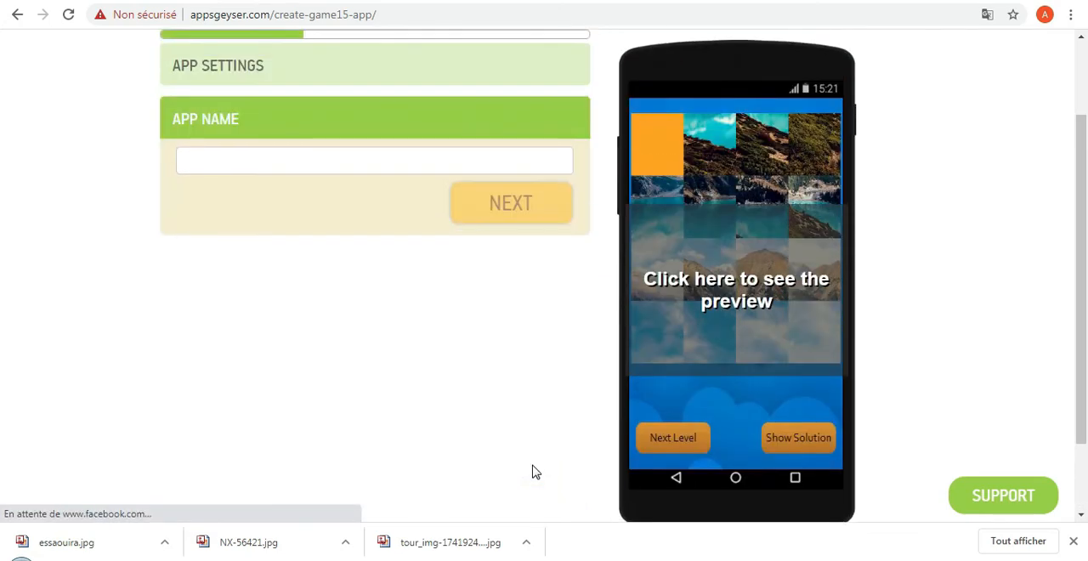
pyautogui.click(277, 162)
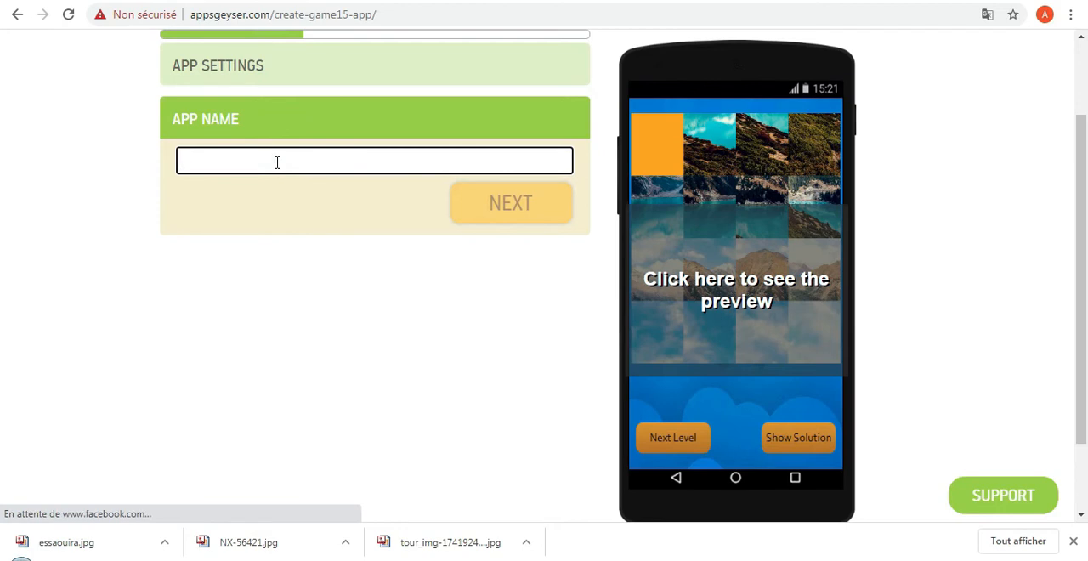
pyautogui.write('Maroc')
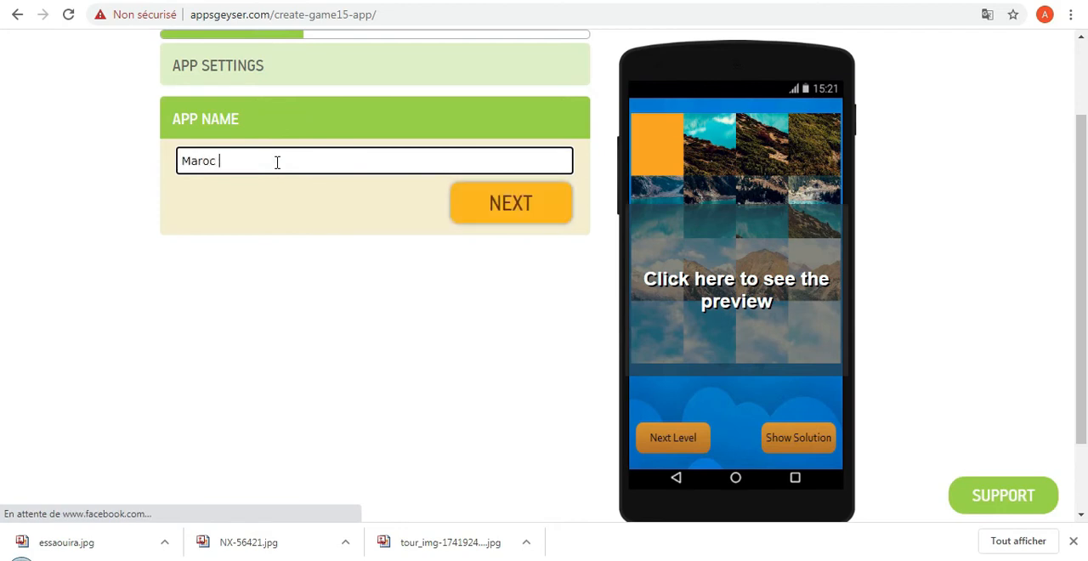
pyautogui.write(' Puzzle')
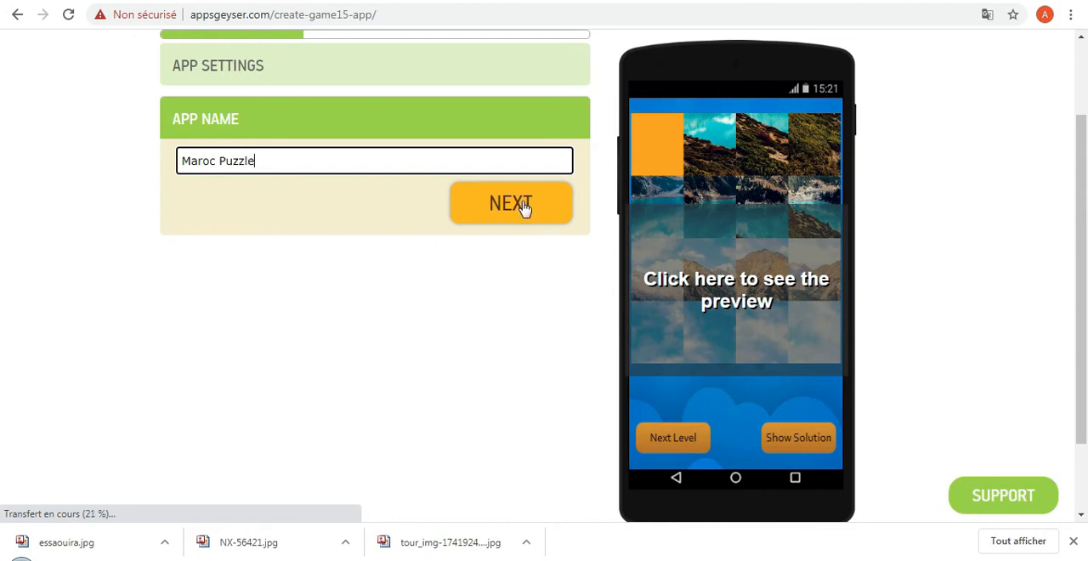
pyautogui.click(522, 207)
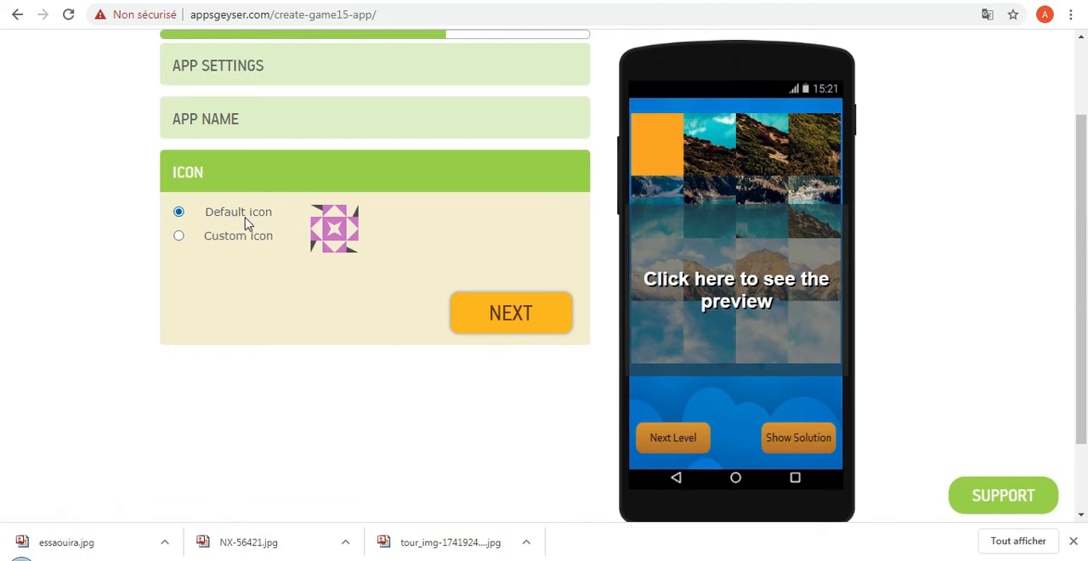
pyautogui.click(235, 237)
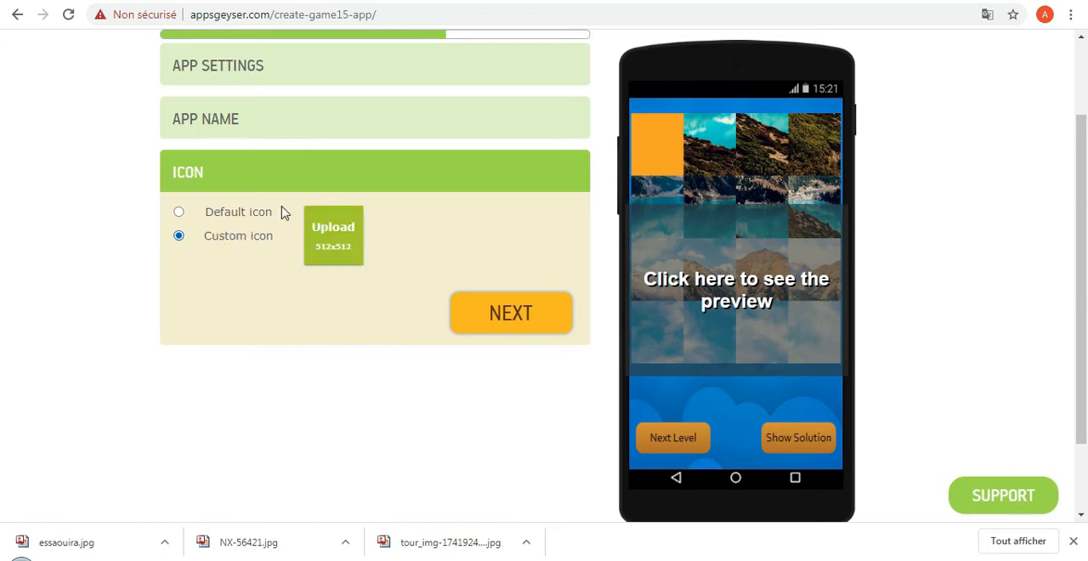
pyautogui.click(331, 236)
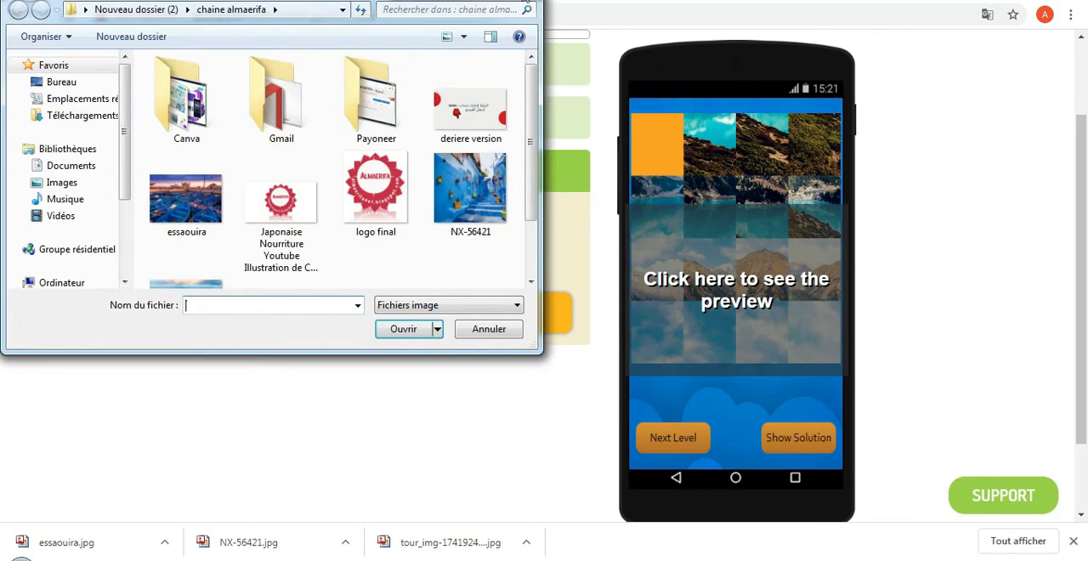
pyautogui.click(524, 1)
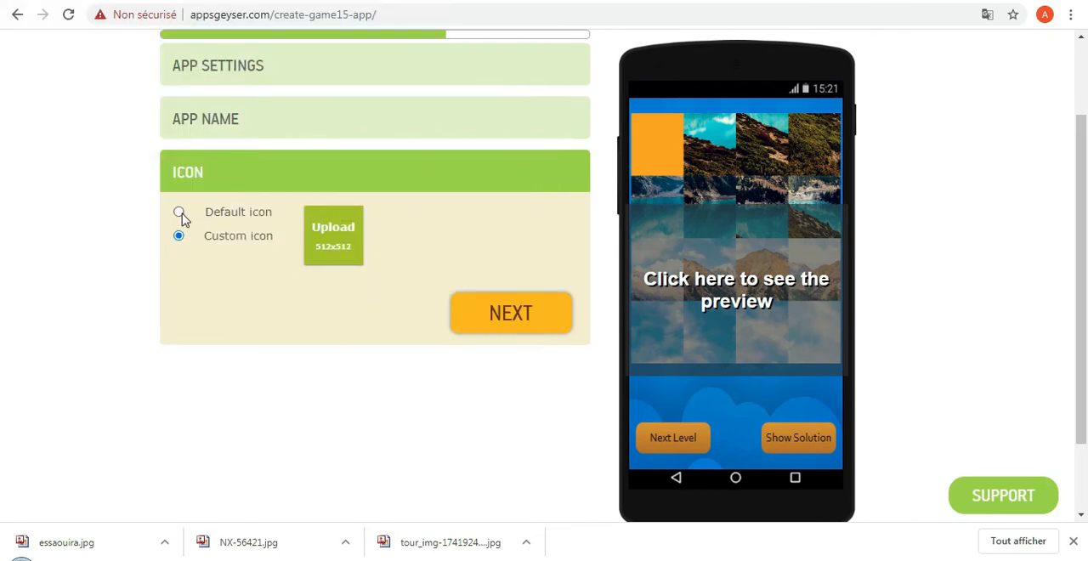
pyautogui.click(180, 214)
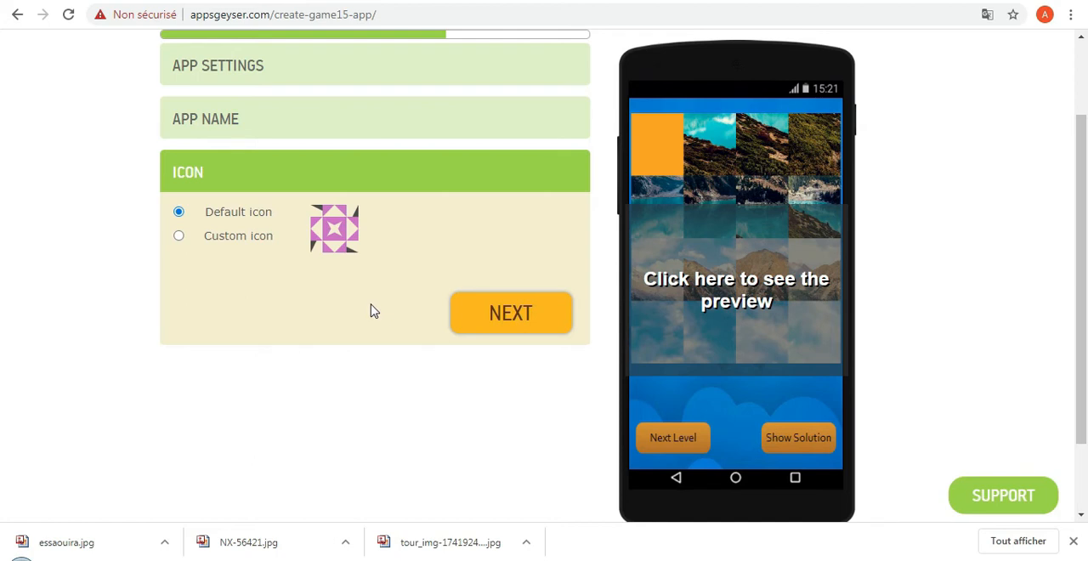
# Accept the default icon, create the app and skip the dashboard's welcome tour.
pyautogui.click(498, 315)
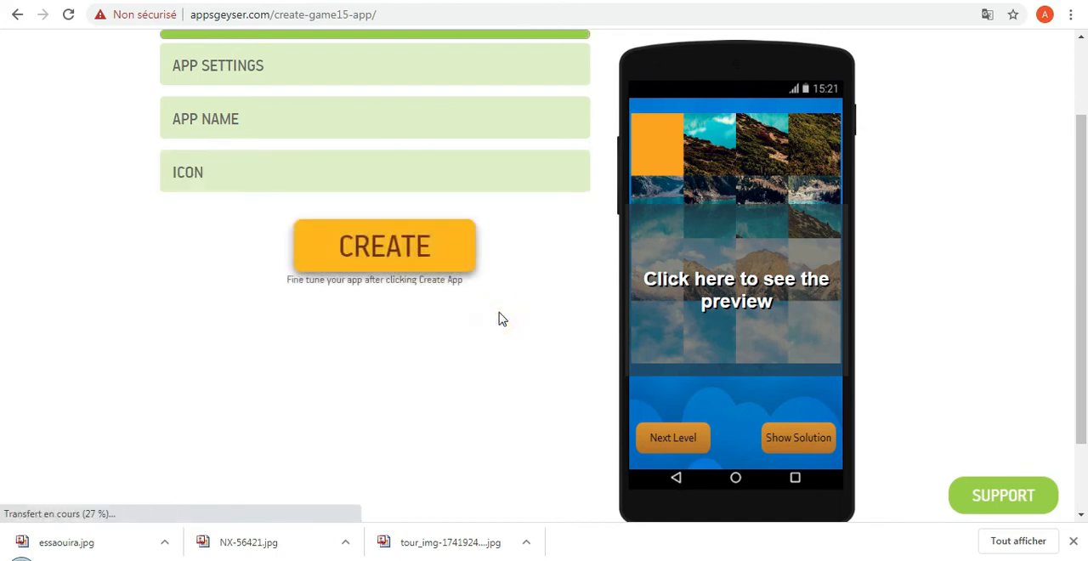
pyautogui.click(405, 250)
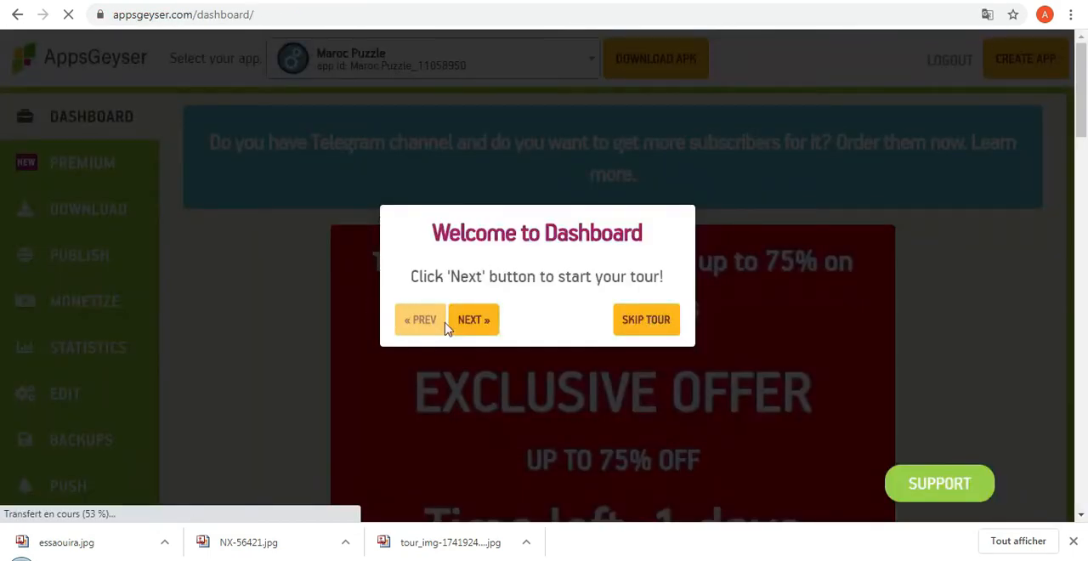
pyautogui.click(646, 320)
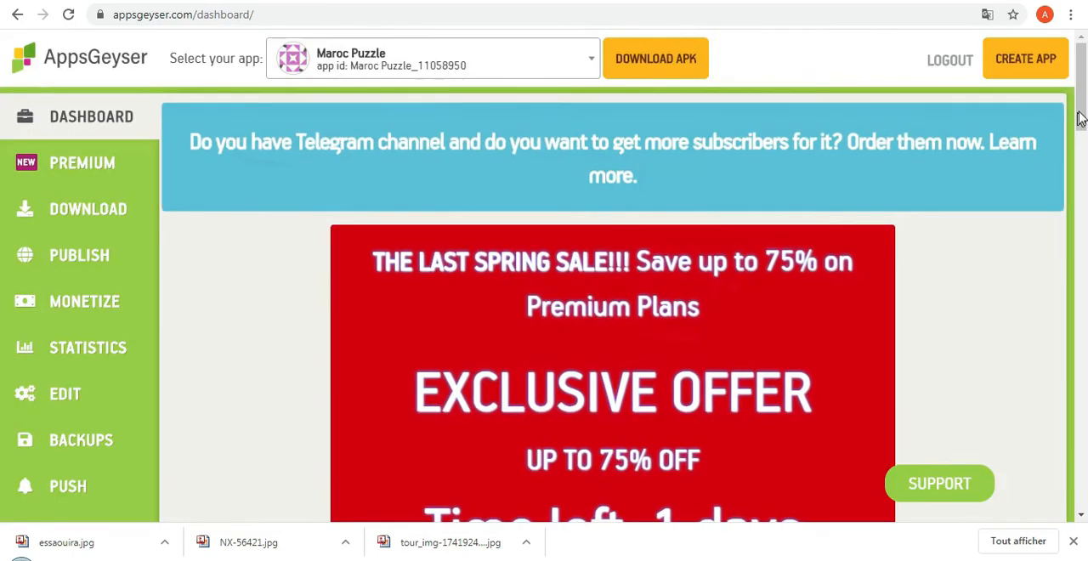
# Open the app's download section and review its QR code and sharing link options.
pyautogui.moveTo(1077, 94)
pyautogui.mouseDown()
pyautogui.moveTo(1077, 278)
pyautogui.moveTo(1063, 340)
pyautogui.moveTo(1065, 136)
pyautogui.moveTo(1062, 382)
pyautogui.moveTo(1081, 403)
pyautogui.moveTo(1082, 468)
pyautogui.moveTo(1084, 97)
pyautogui.mouseUp()
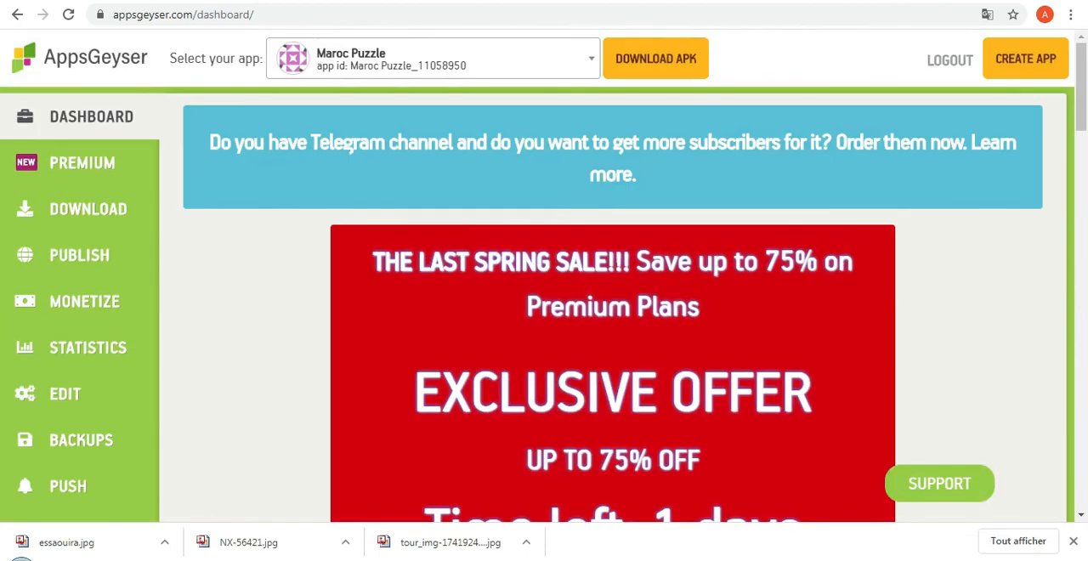
pyautogui.click(63, 221)
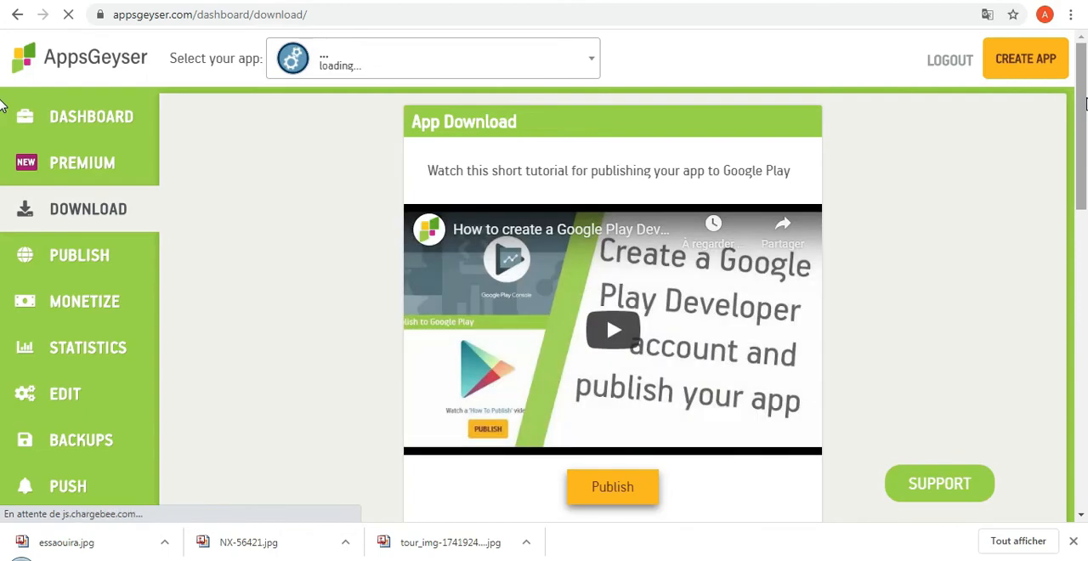
pyautogui.moveTo(1085, 102); pyautogui.dragTo(1073, 347)
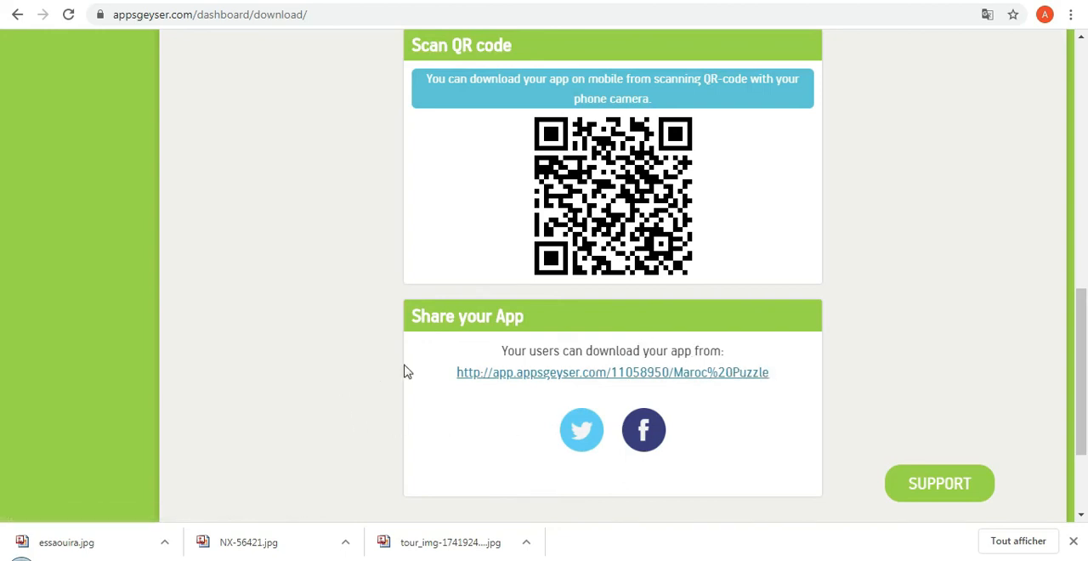
pyautogui.moveTo(1080, 328)
pyautogui.mouseDown()
pyautogui.moveTo(1082, 374)
pyautogui.moveTo(1068, 329)
pyautogui.mouseUp()
pyautogui.scroll(9, 1053, 280)
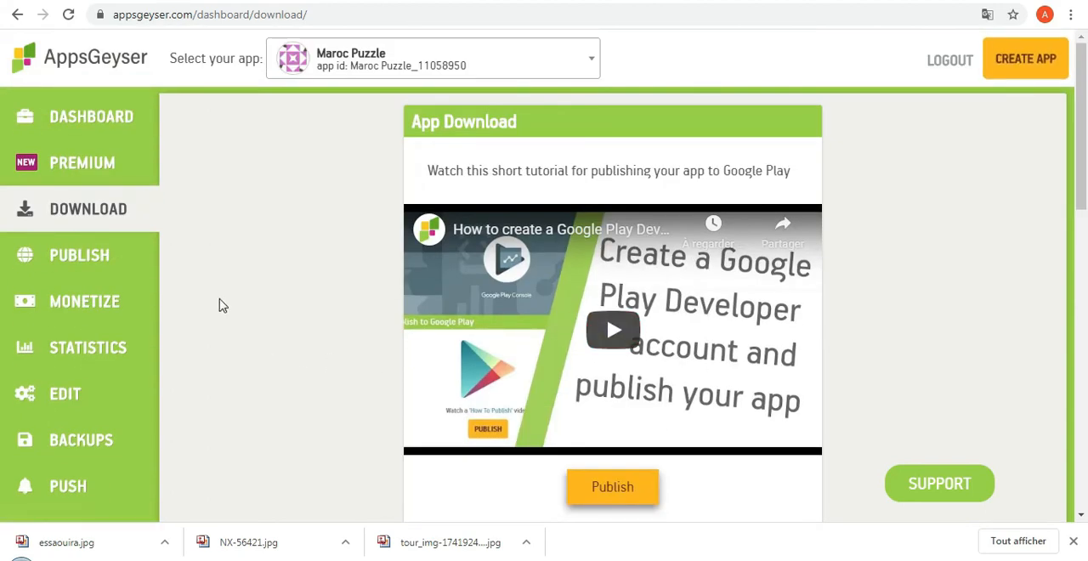
# Open the app's monetization section and locate the small banner ID field among the AdMob integration steps.
pyautogui.click(76, 312)
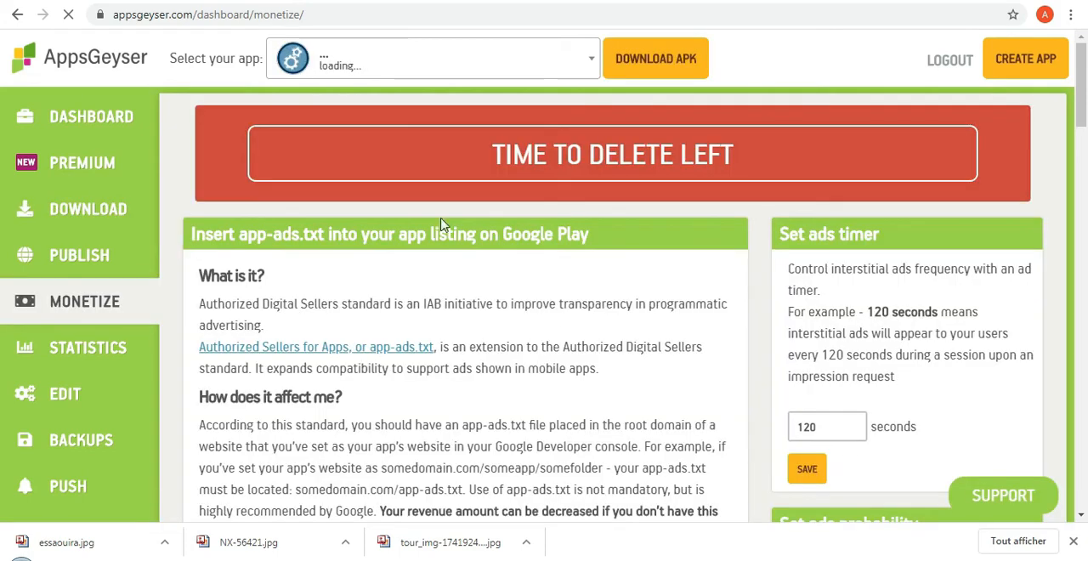
pyautogui.moveTo(1085, 75)
pyautogui.mouseDown()
pyautogui.moveTo(1085, 92)
pyautogui.moveTo(1084, 71)
pyautogui.mouseUp()
pyautogui.moveTo(1083, 93); pyautogui.dragTo(1076, 243)
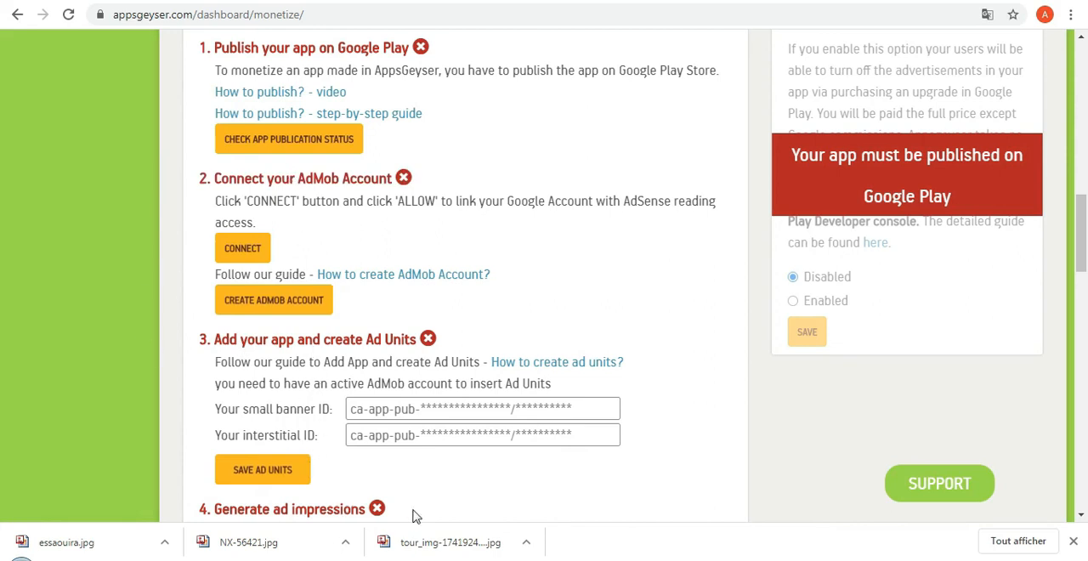
pyautogui.click(437, 410)
pyautogui.click(447, 413)
# Examine the ad unit ID fields and the instructions for generating ad impressions.
pyautogui.scroll(-3, 1081, 275)
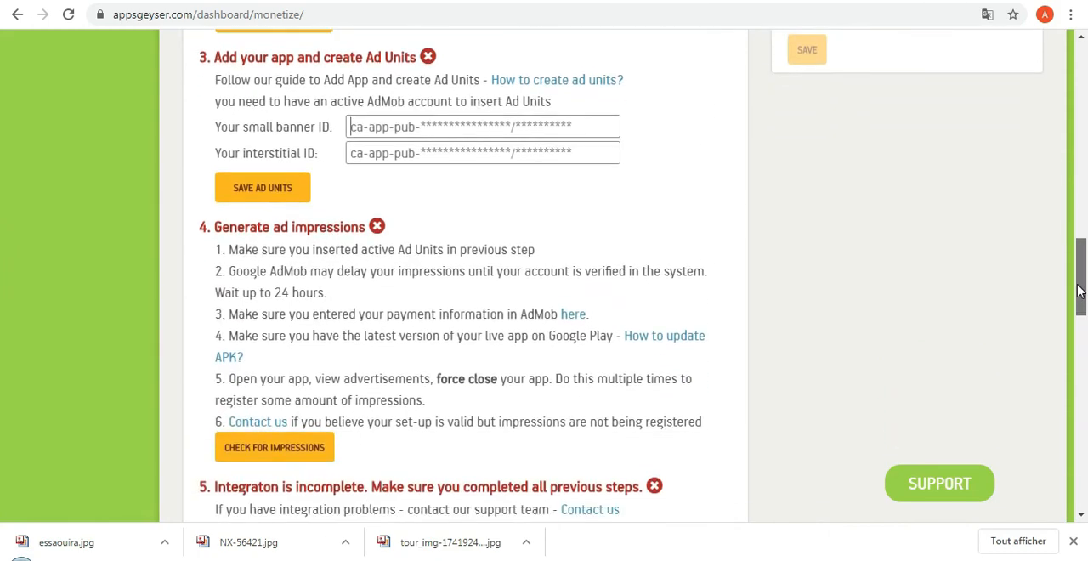
pyautogui.scroll(3, 1079, 290)
pyautogui.scroll(-3, 1079, 291)
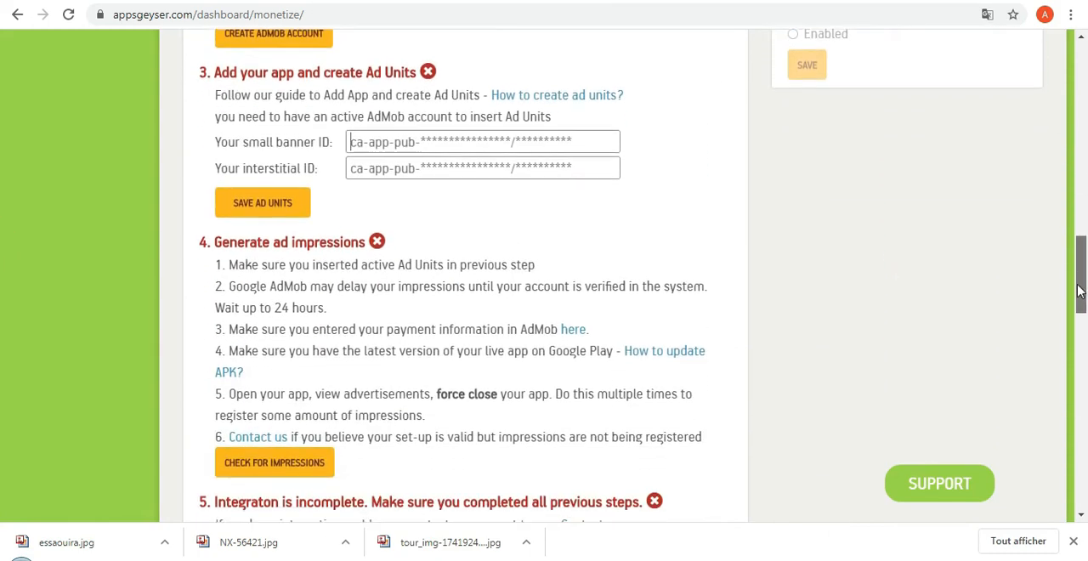
pyautogui.scroll(3, 1080, 290)
pyautogui.scroll(-3, 1079, 291)
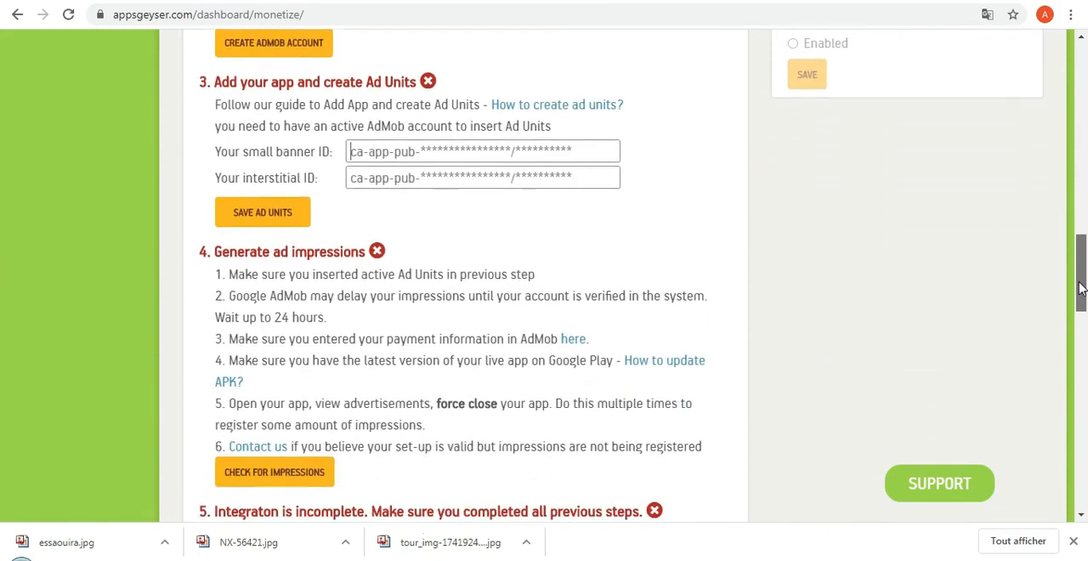
pyautogui.scroll(3, 1081, 289)
pyautogui.scroll(-3, 1081, 289)
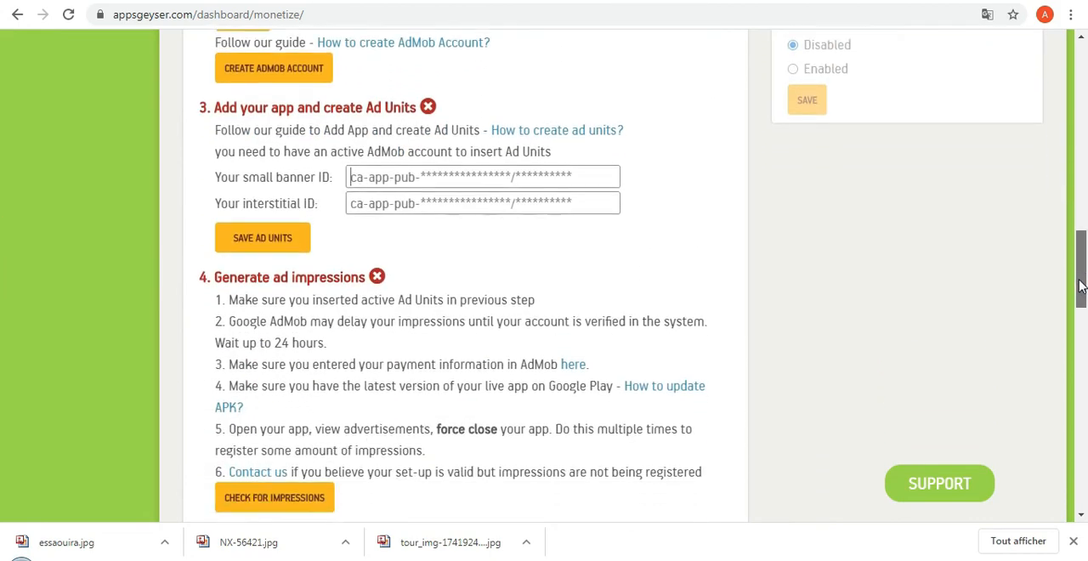
pyautogui.scroll(3, 1081, 287)
pyautogui.scroll(-3, 1081, 287)
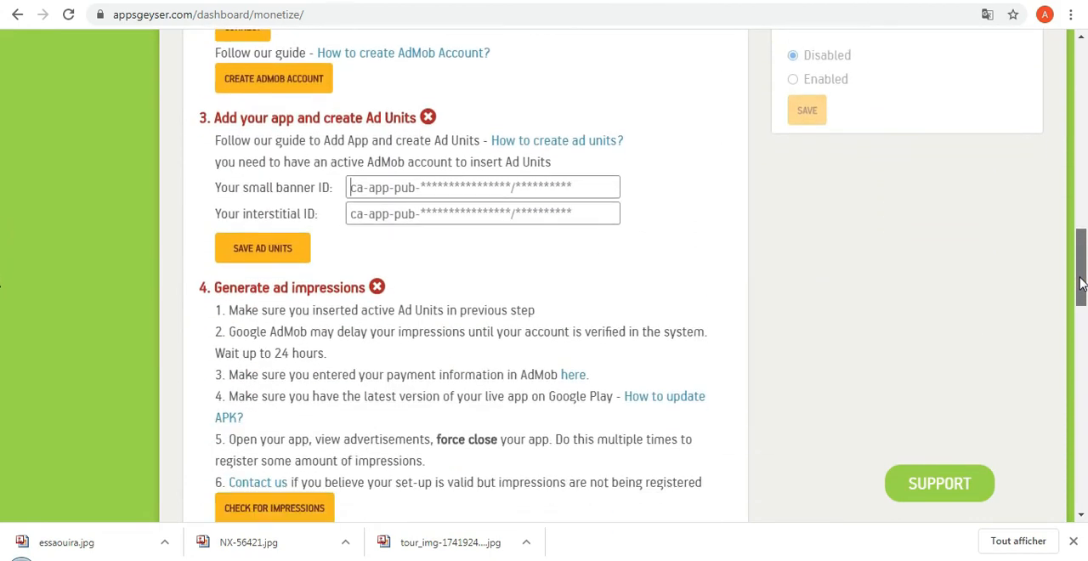
pyautogui.moveTo(1081, 286); pyautogui.dragTo(1081, 245)
pyautogui.scroll(-2, 1081, 267)
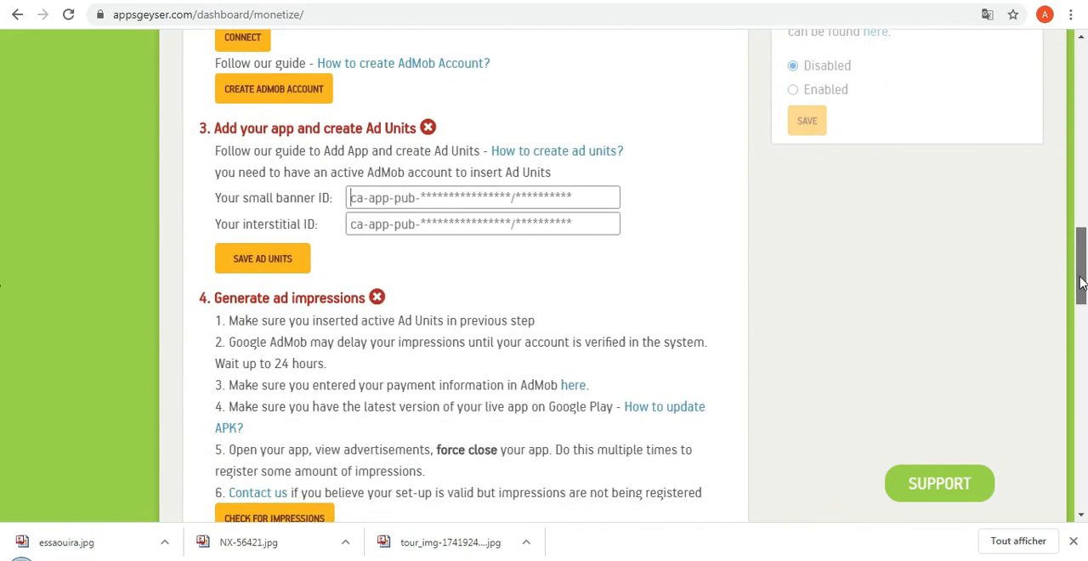
pyautogui.scroll(4, 1081, 267)
pyautogui.scroll(-2, 1081, 267)
pyautogui.scroll(-2, 1081, 267)
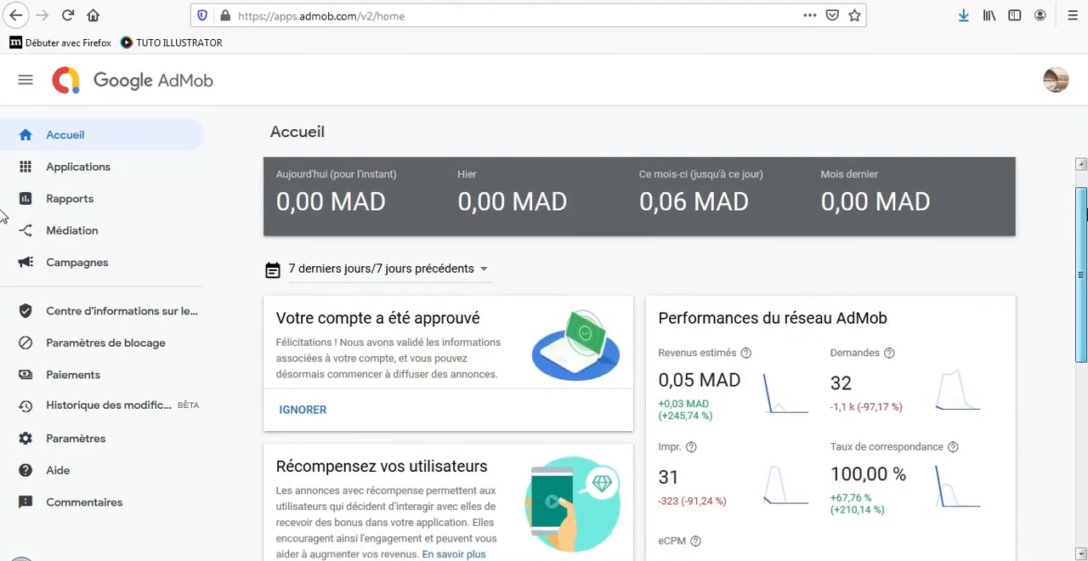
# Switch to AdMob to examine the application overview's revenue and user statistics, and return to the beginning of AppsGeyser's monetization page.
pyautogui.moveTo(1085, 214); pyautogui.dragTo(1081, 200)
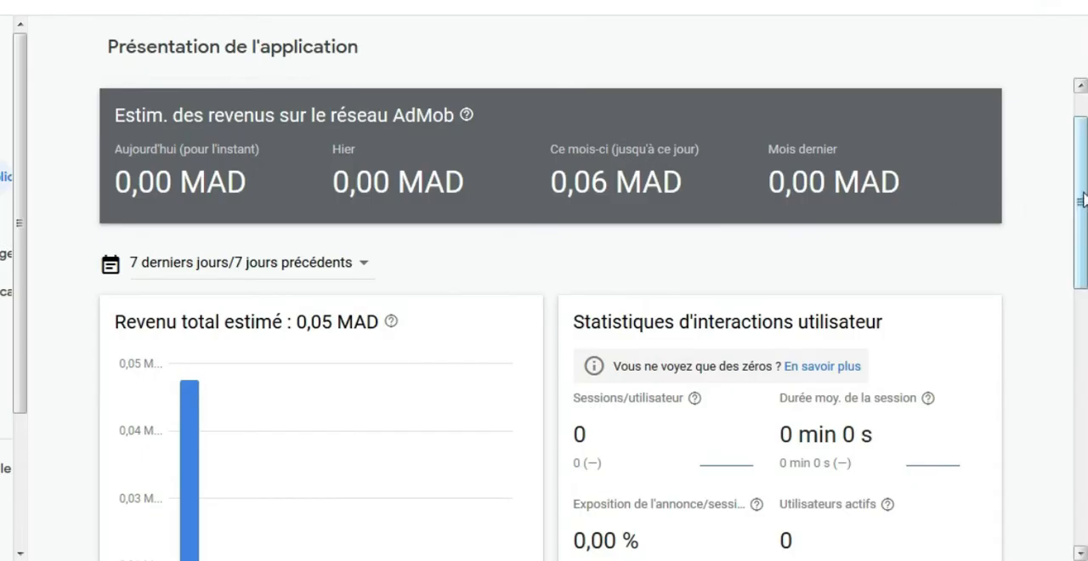
pyautogui.moveTo(1083, 200); pyautogui.dragTo(1081, 292)
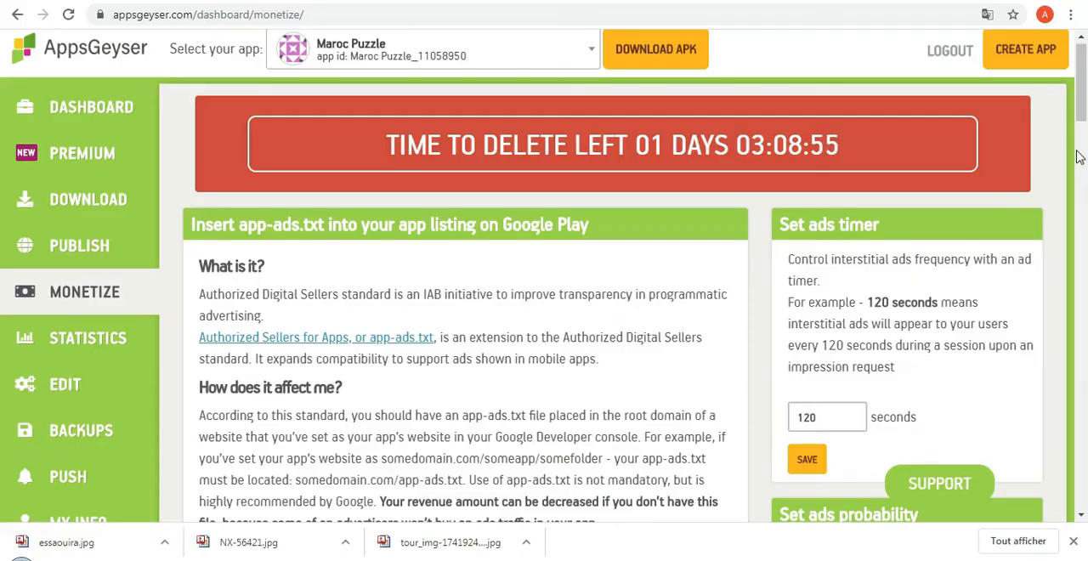
pyautogui.scroll(1, 576, 127)
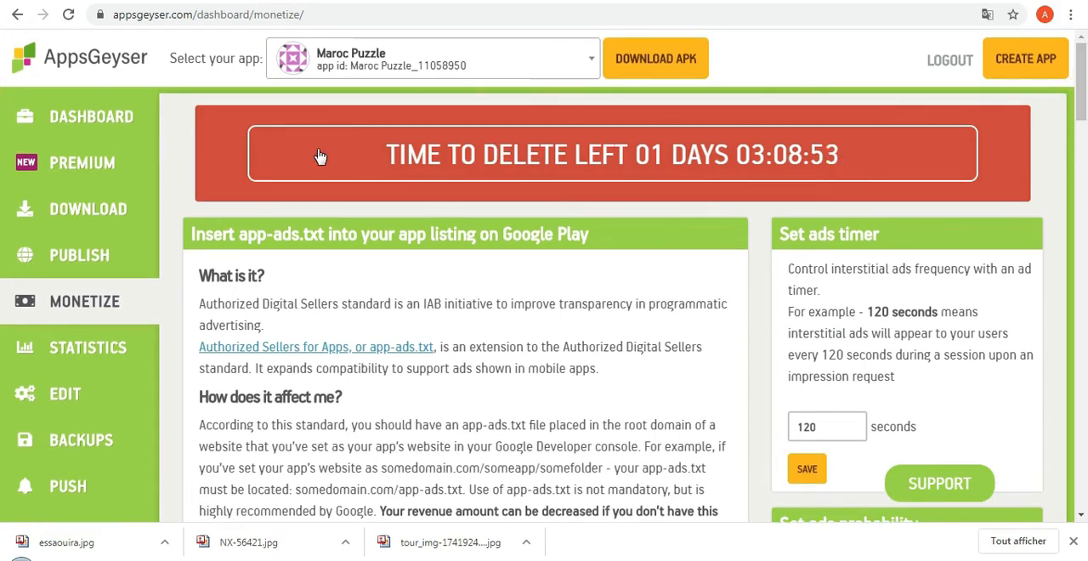